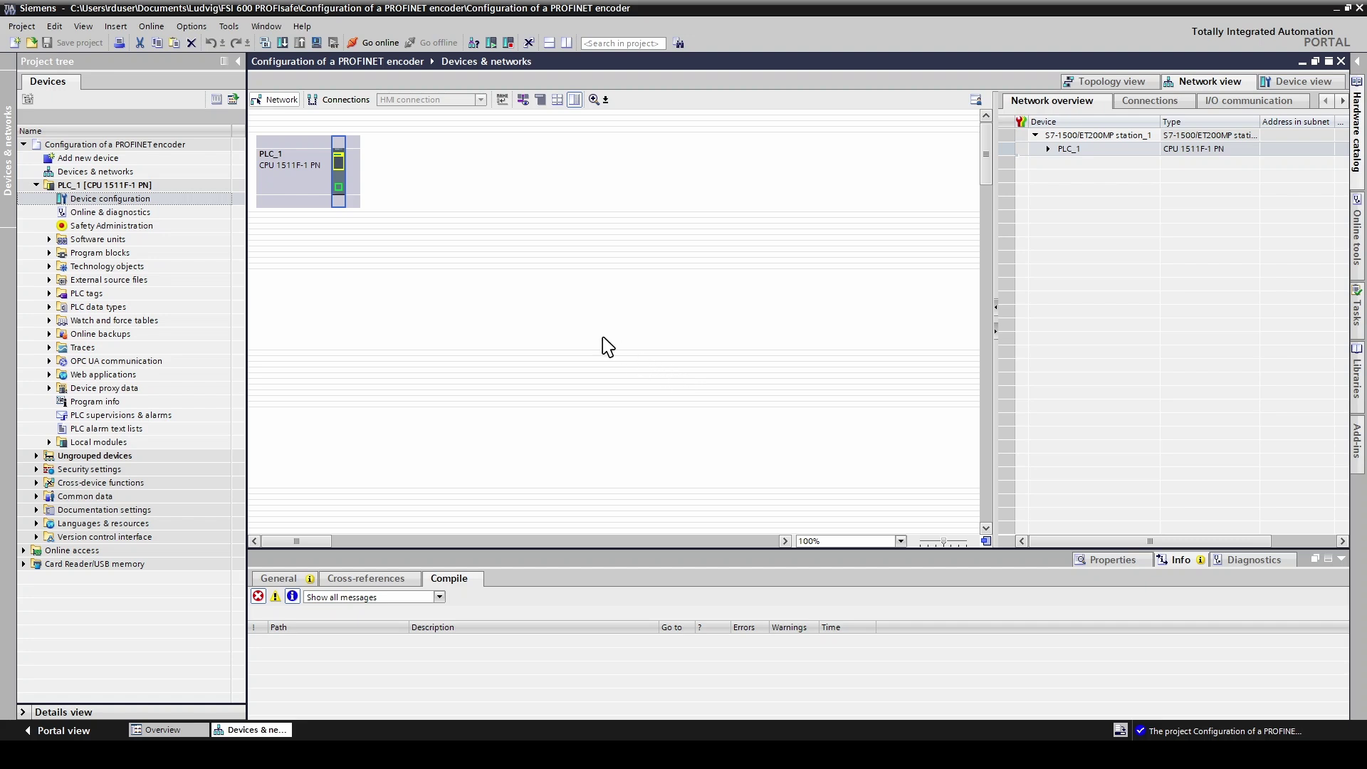
# Install the Leine Linde PROFINET 600 GSDML file, version V2.42, through GSD file management.
pyautogui.click(191, 28)
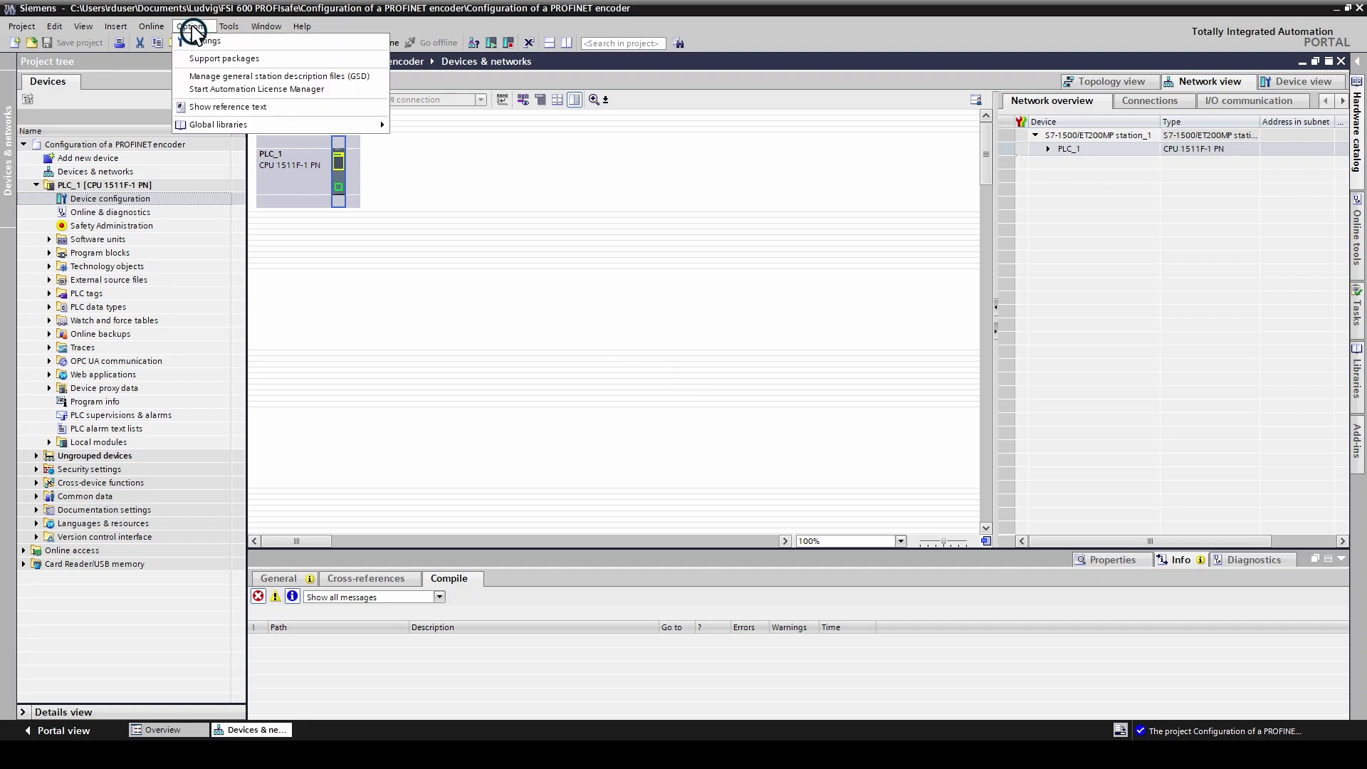
pyautogui.click(197, 76)
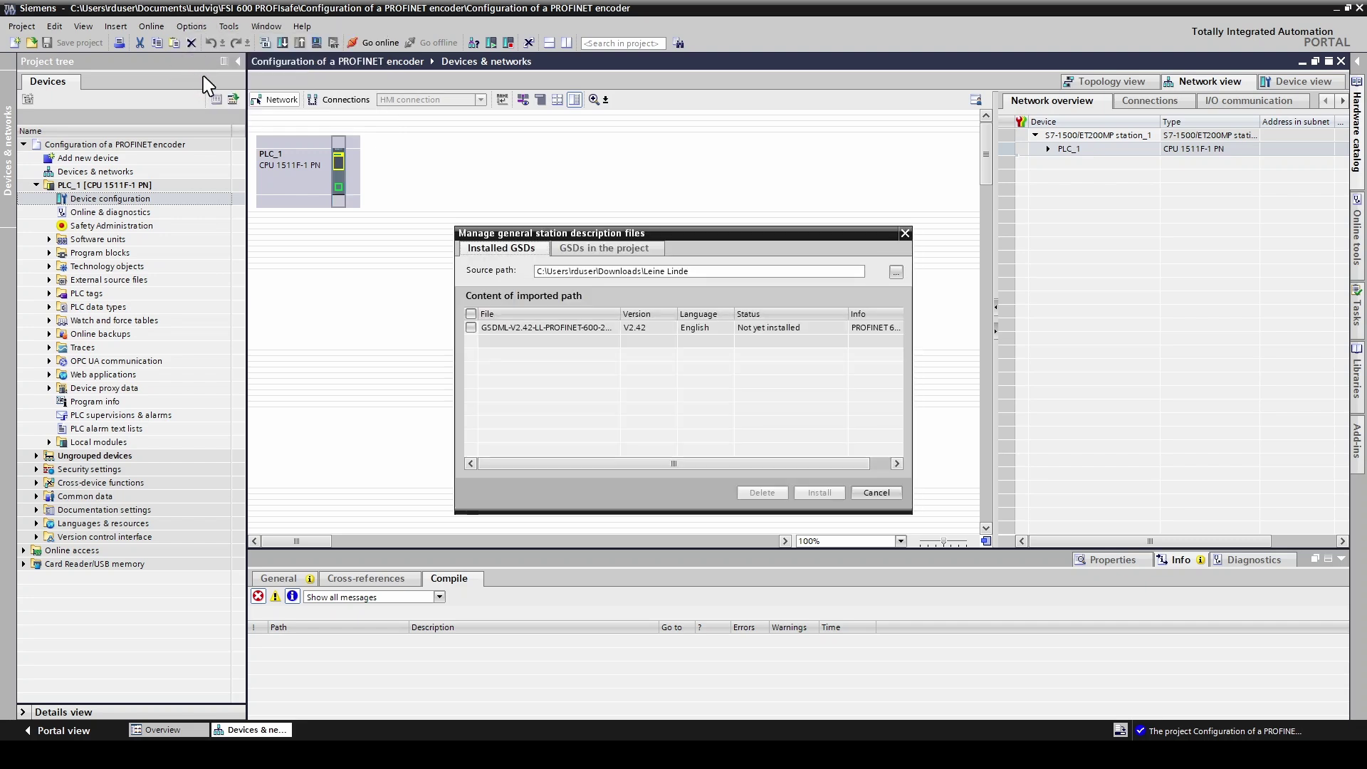
pyautogui.click(471, 328)
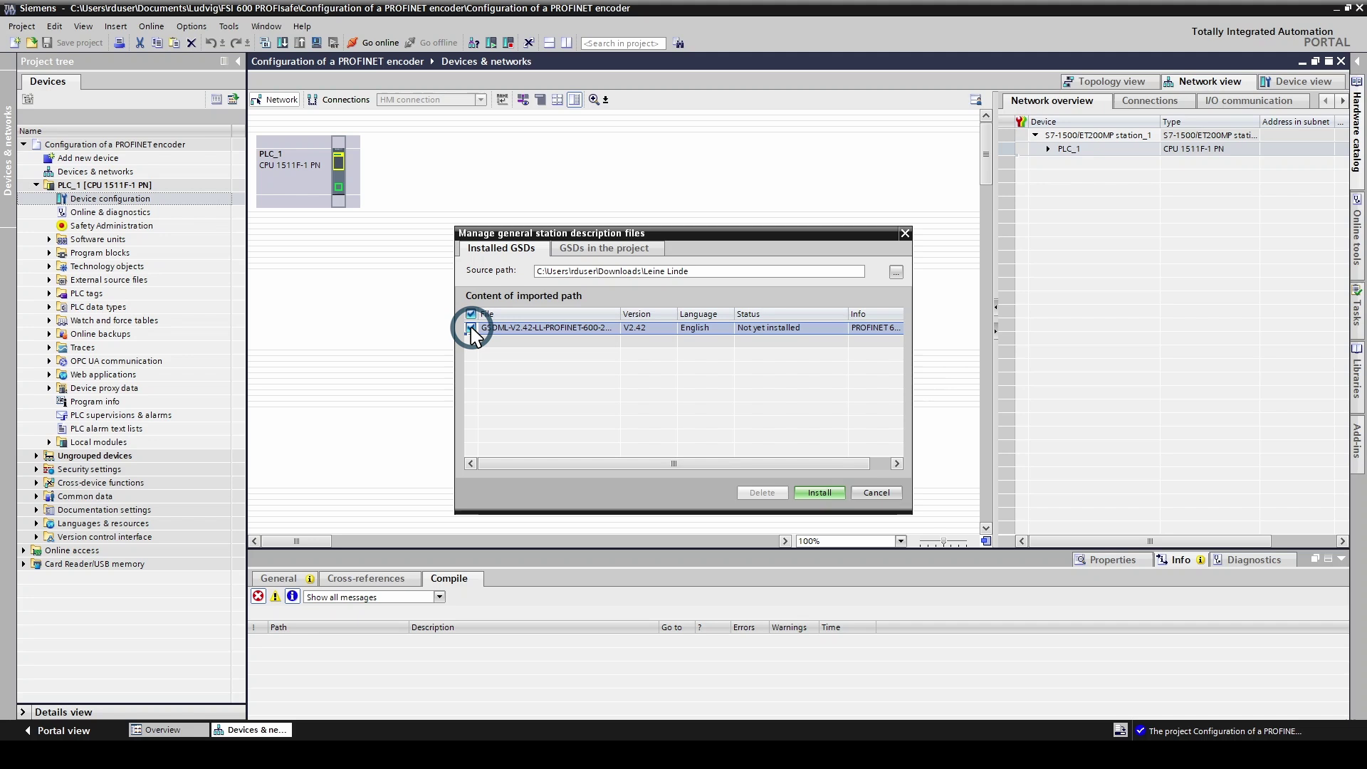
pyautogui.click(818, 492)
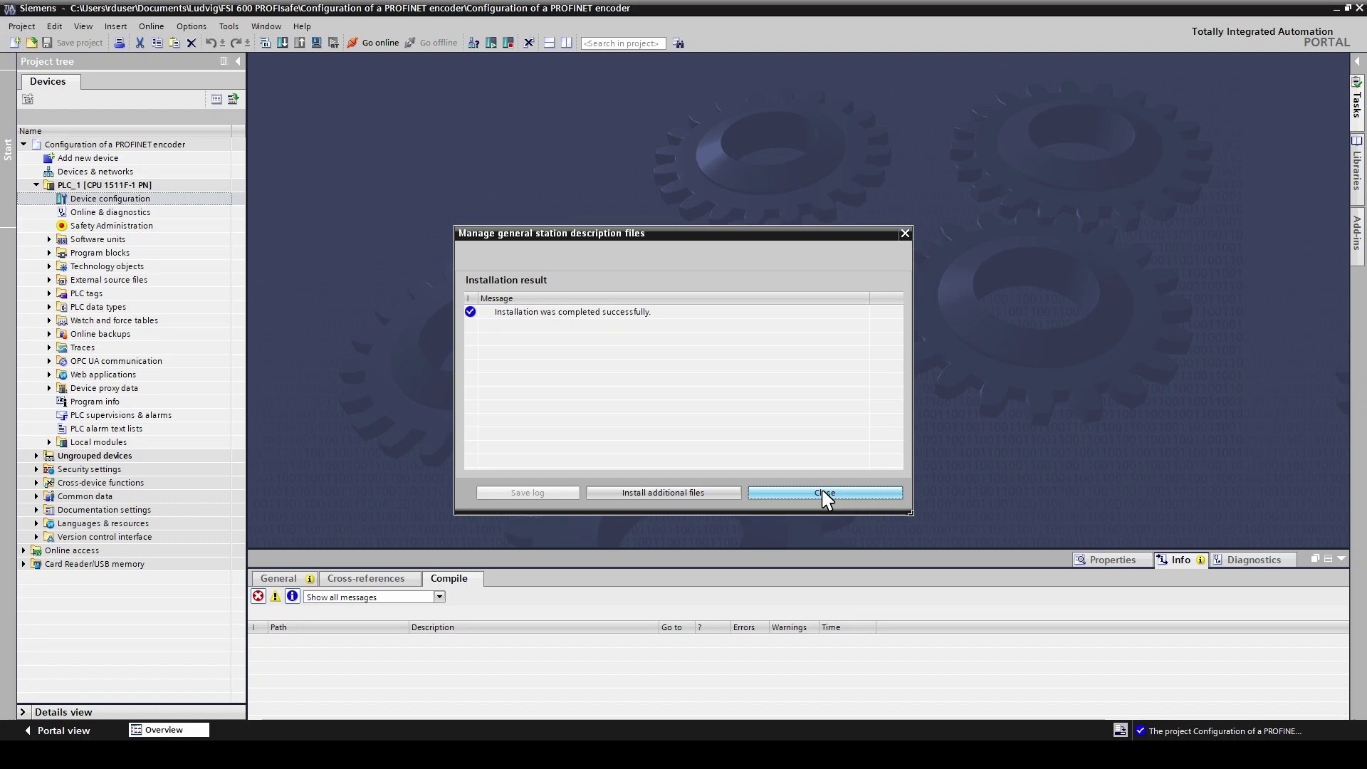
pyautogui.click(824, 494)
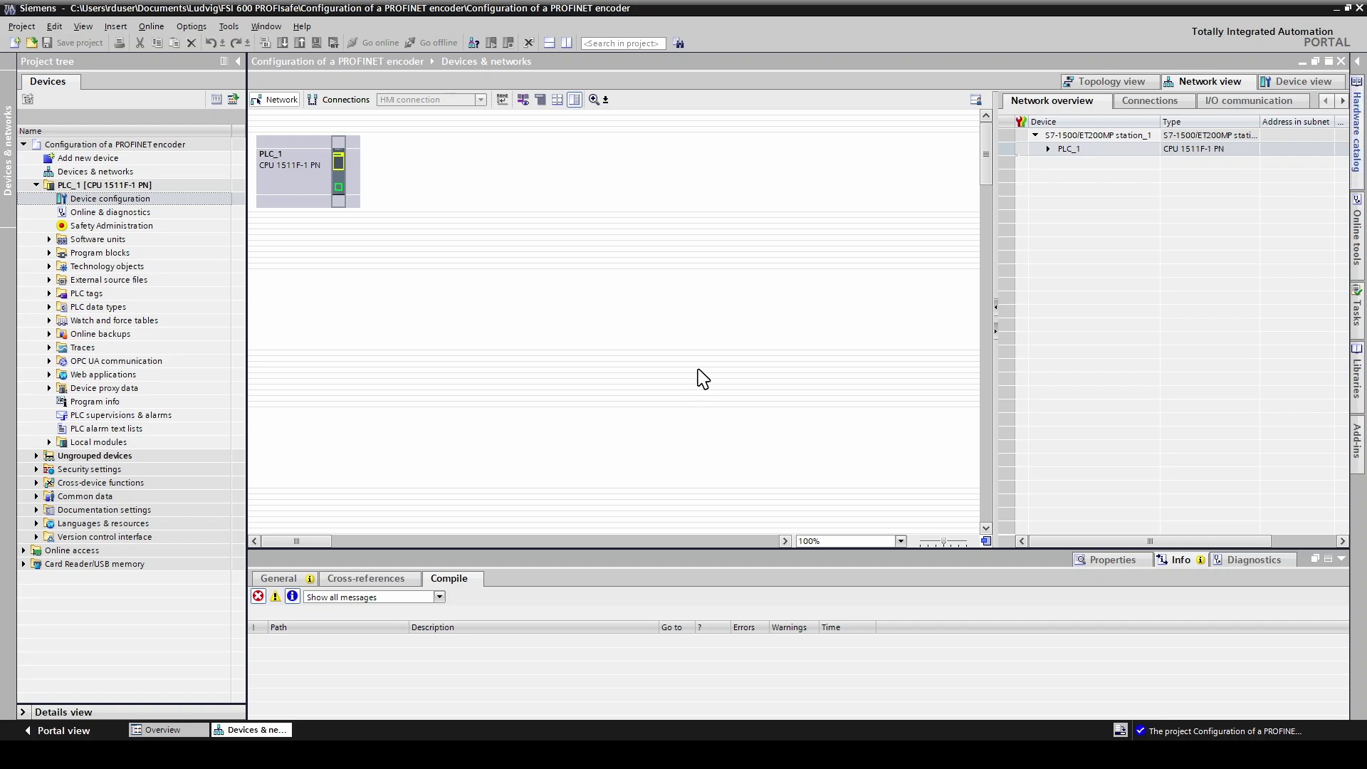
# Add the 6X8 Multiturn encoder from Other field devices > PROFINET IO > Encoders > Leine & Linde AB.
pyautogui.click(1357, 153)
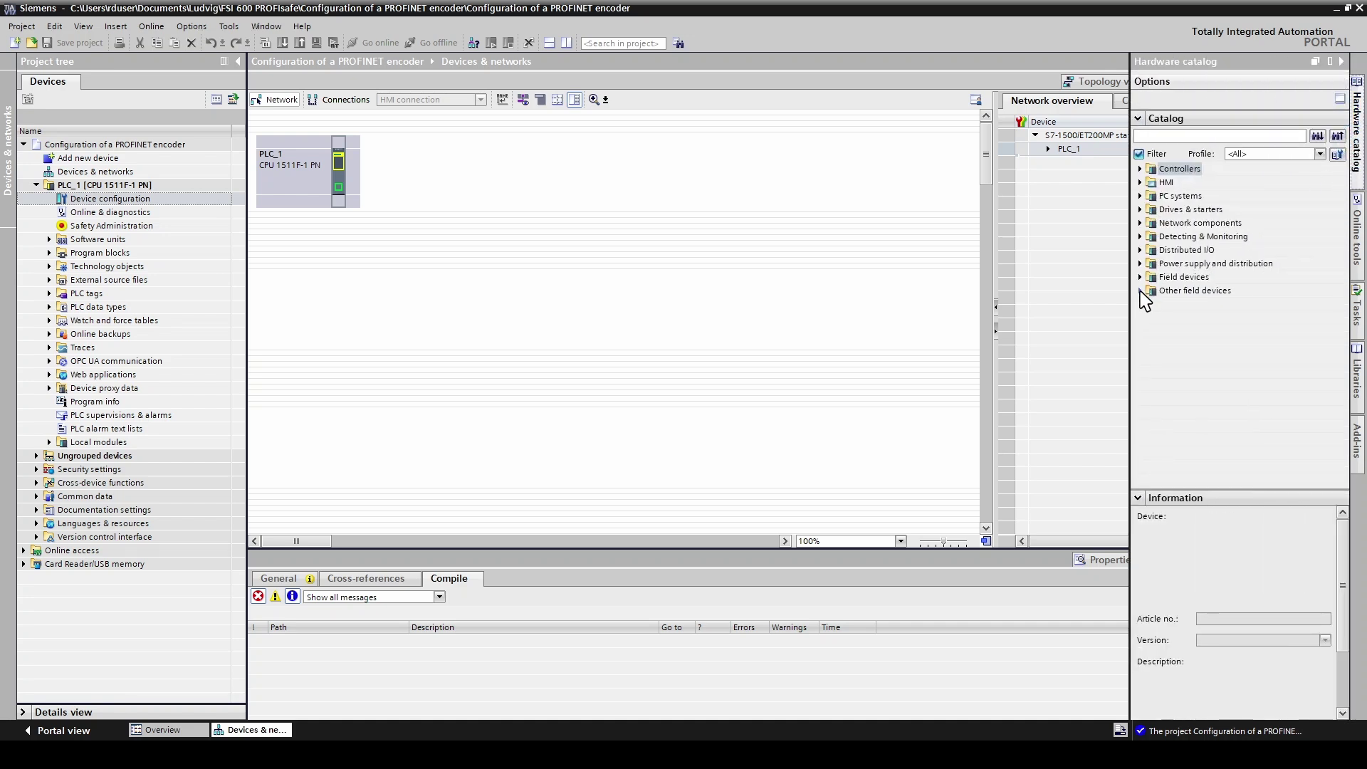
pyautogui.click(1140, 290)
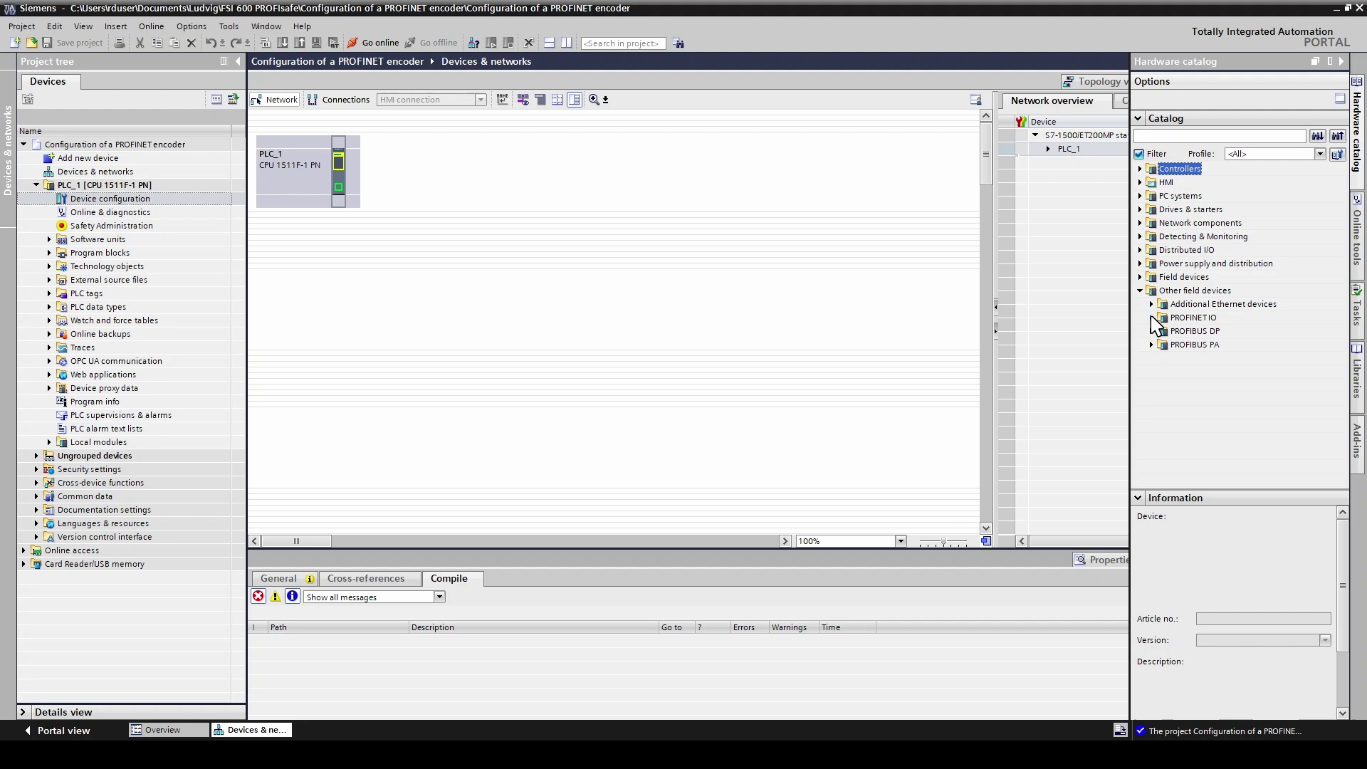
pyautogui.click(1151, 317)
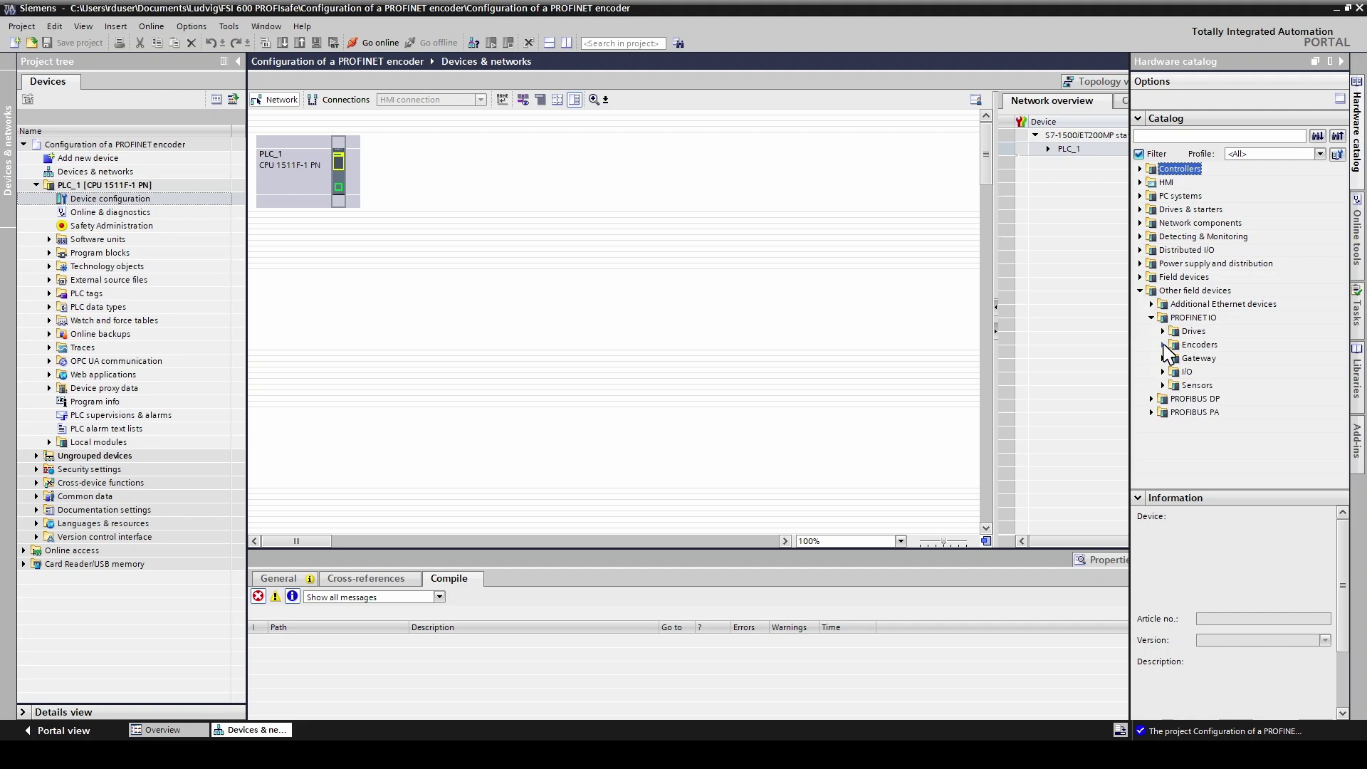
pyautogui.click(1162, 344)
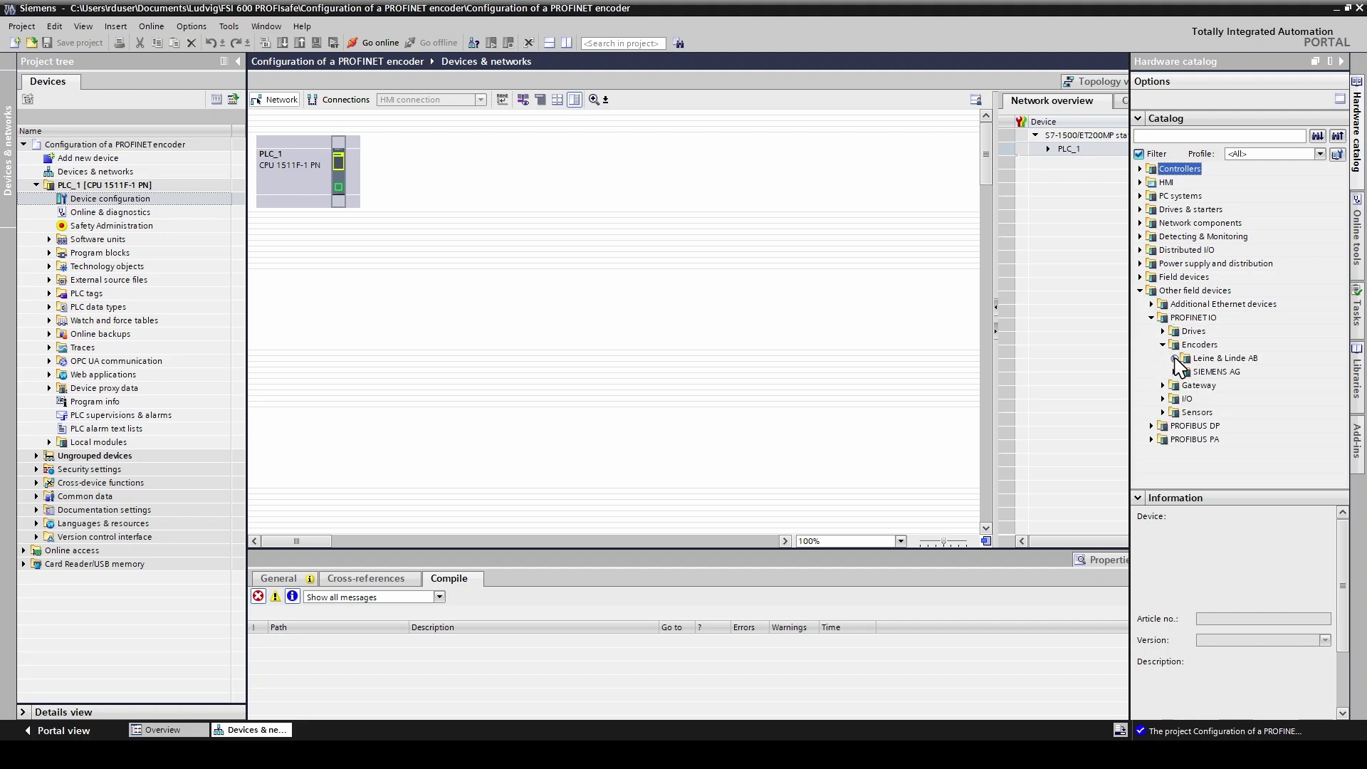
pyautogui.click(1173, 358)
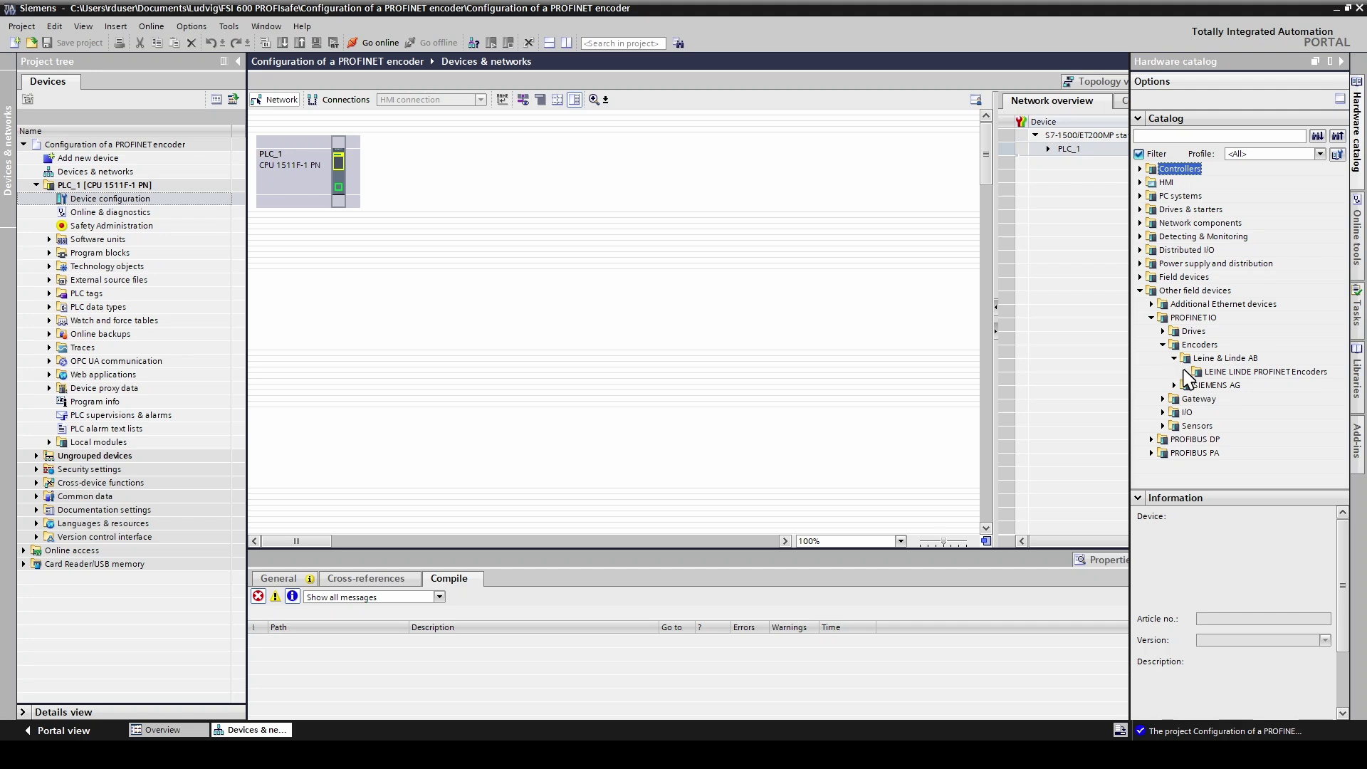
pyautogui.click(1185, 372)
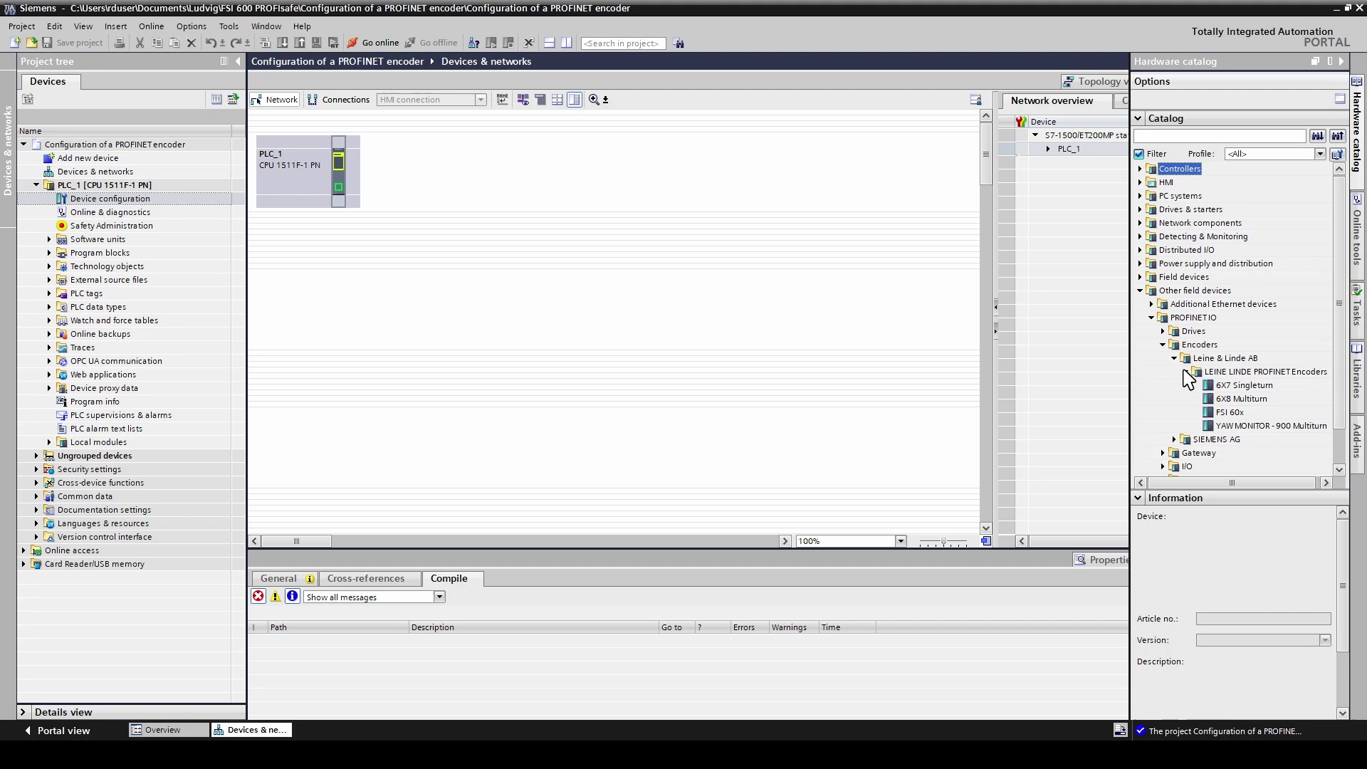
pyautogui.doubleClick(1226, 401)
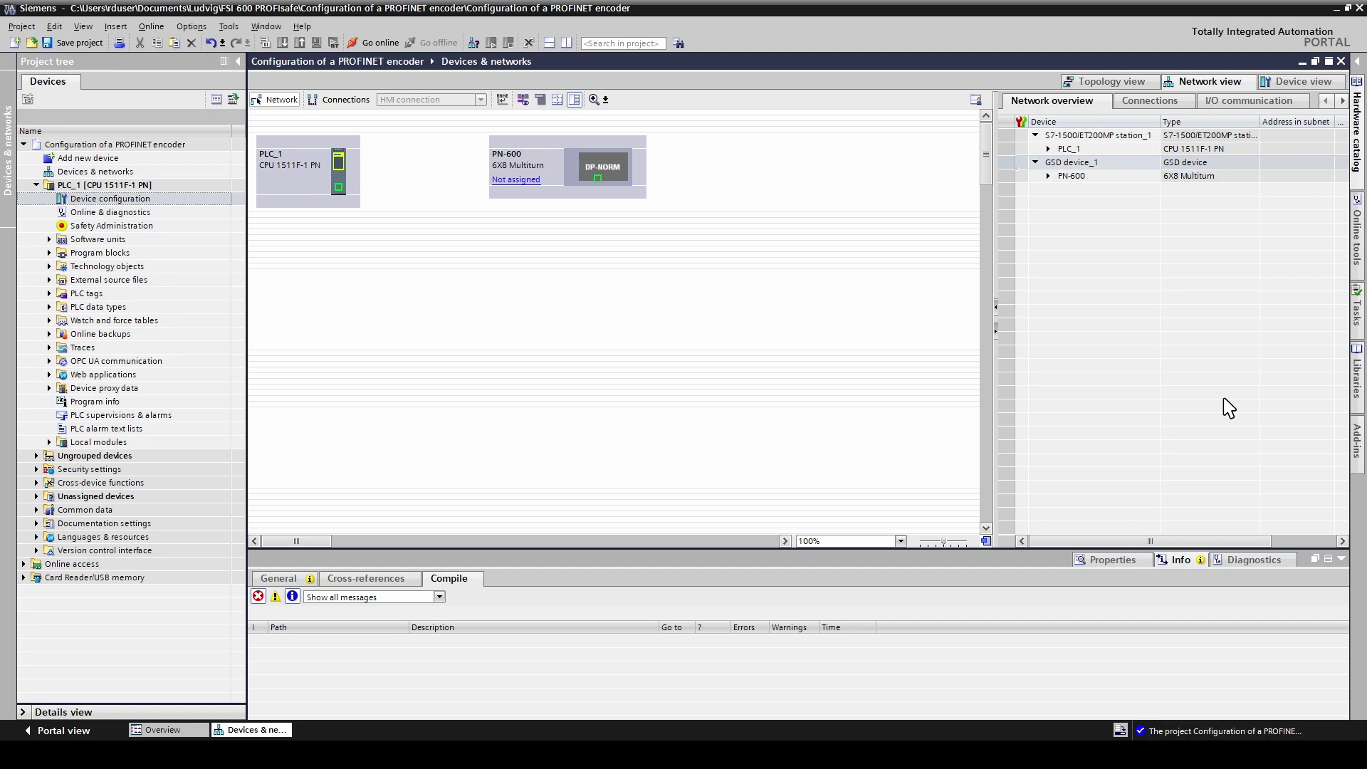
# Insert the EO 6X8 Multiturn module into PN-600 and show its Standard Telegram 81 submodule.
pyautogui.click(589, 171)
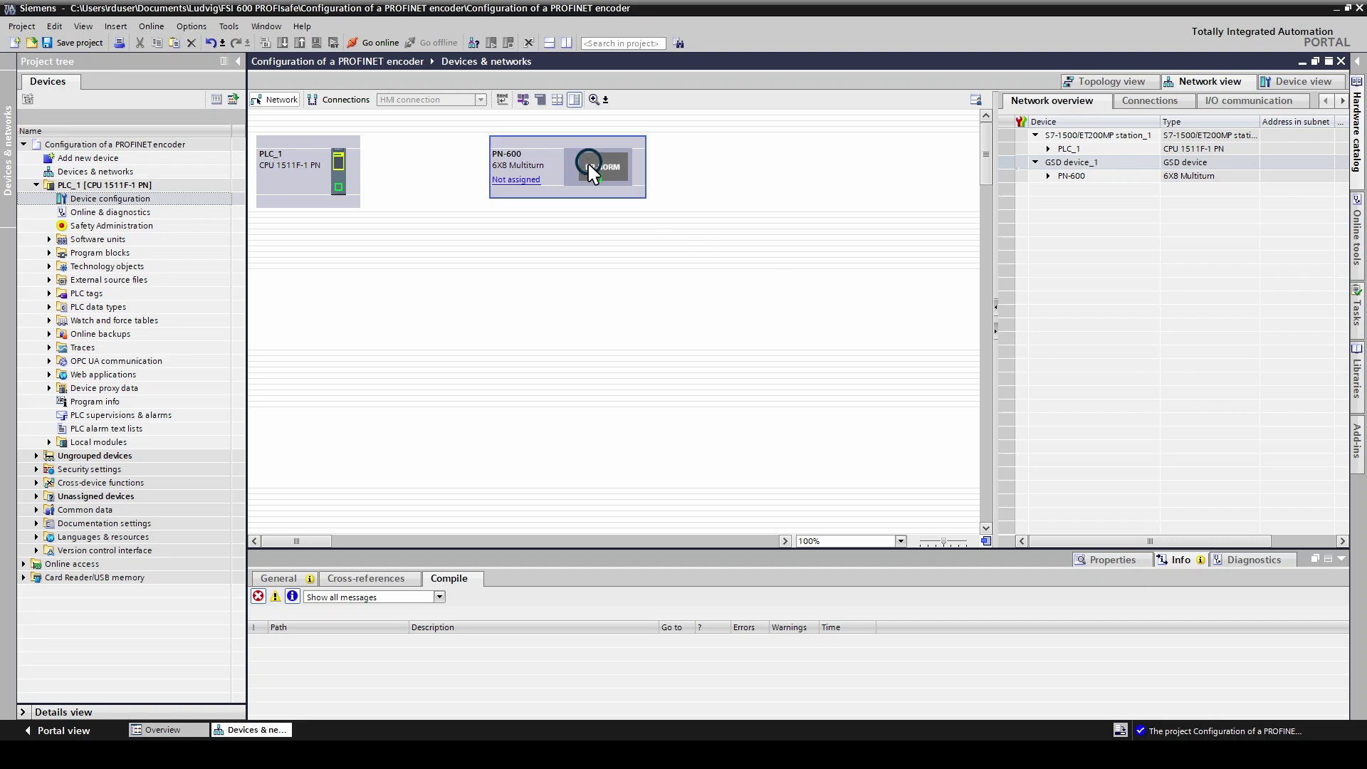
pyautogui.click(1301, 87)
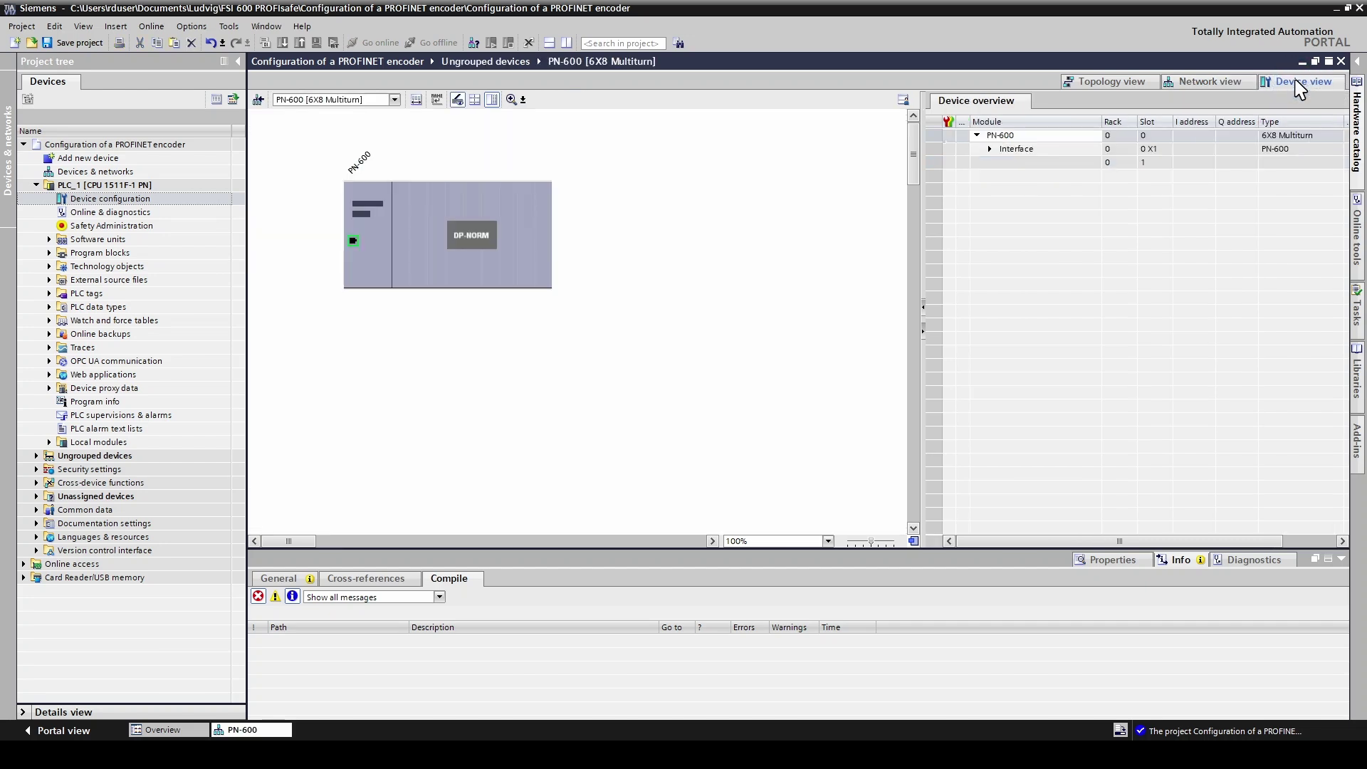
pyautogui.click(1357, 135)
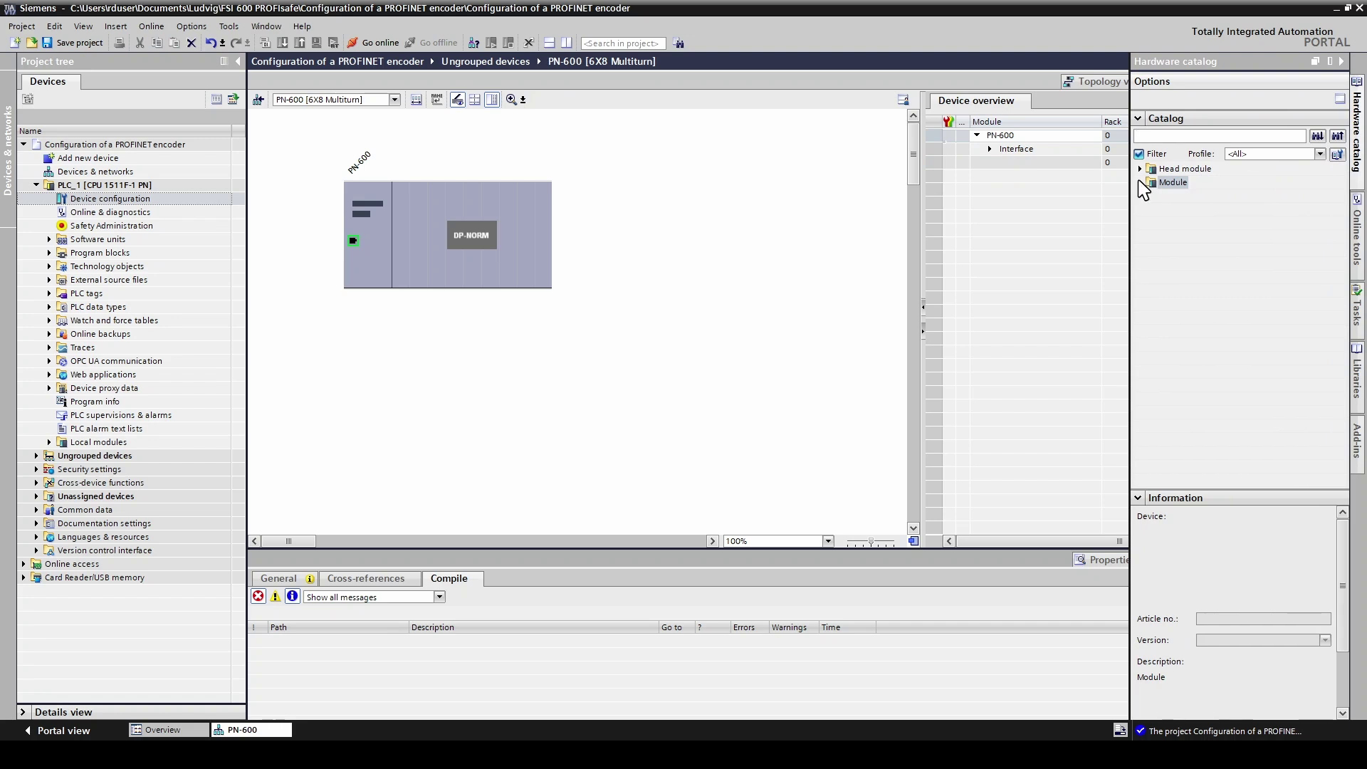
pyautogui.click(1140, 182)
pyautogui.click(1179, 198)
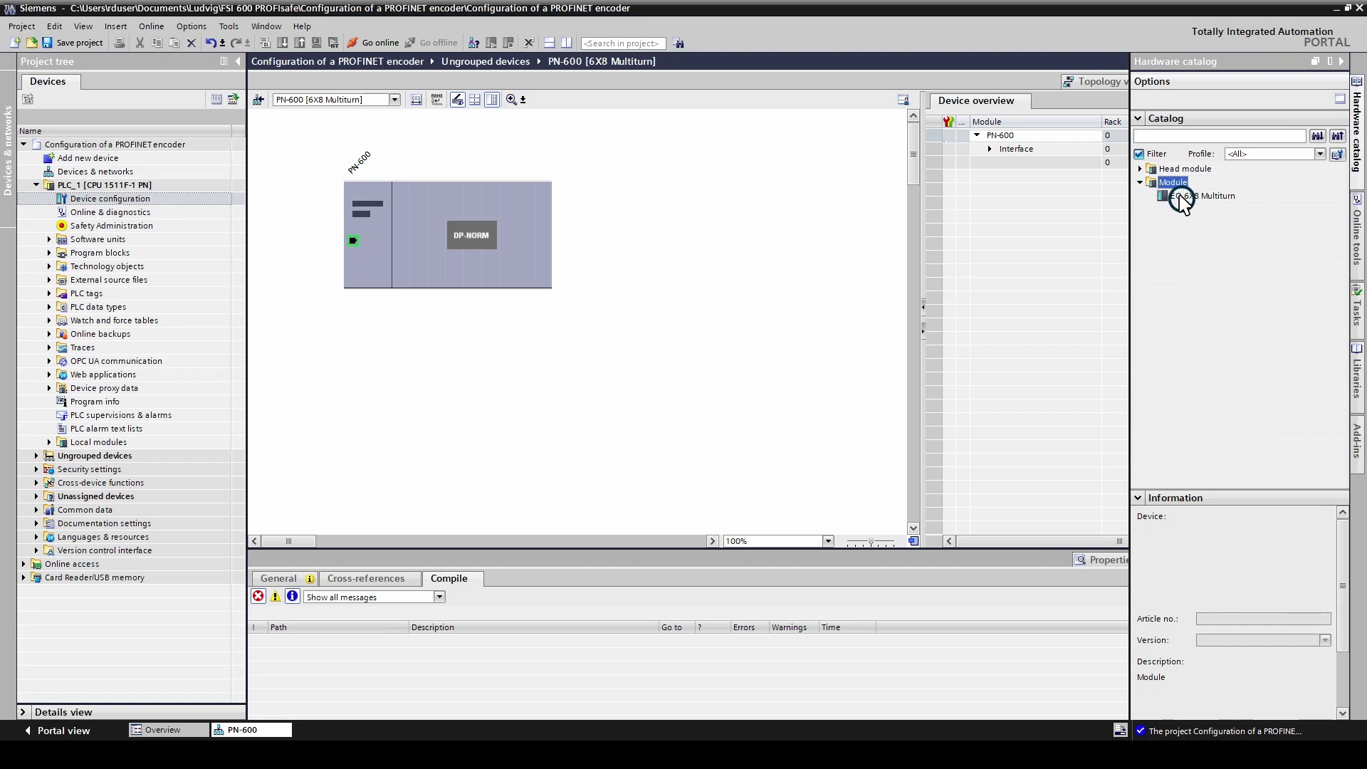
pyautogui.doubleClick(1181, 197)
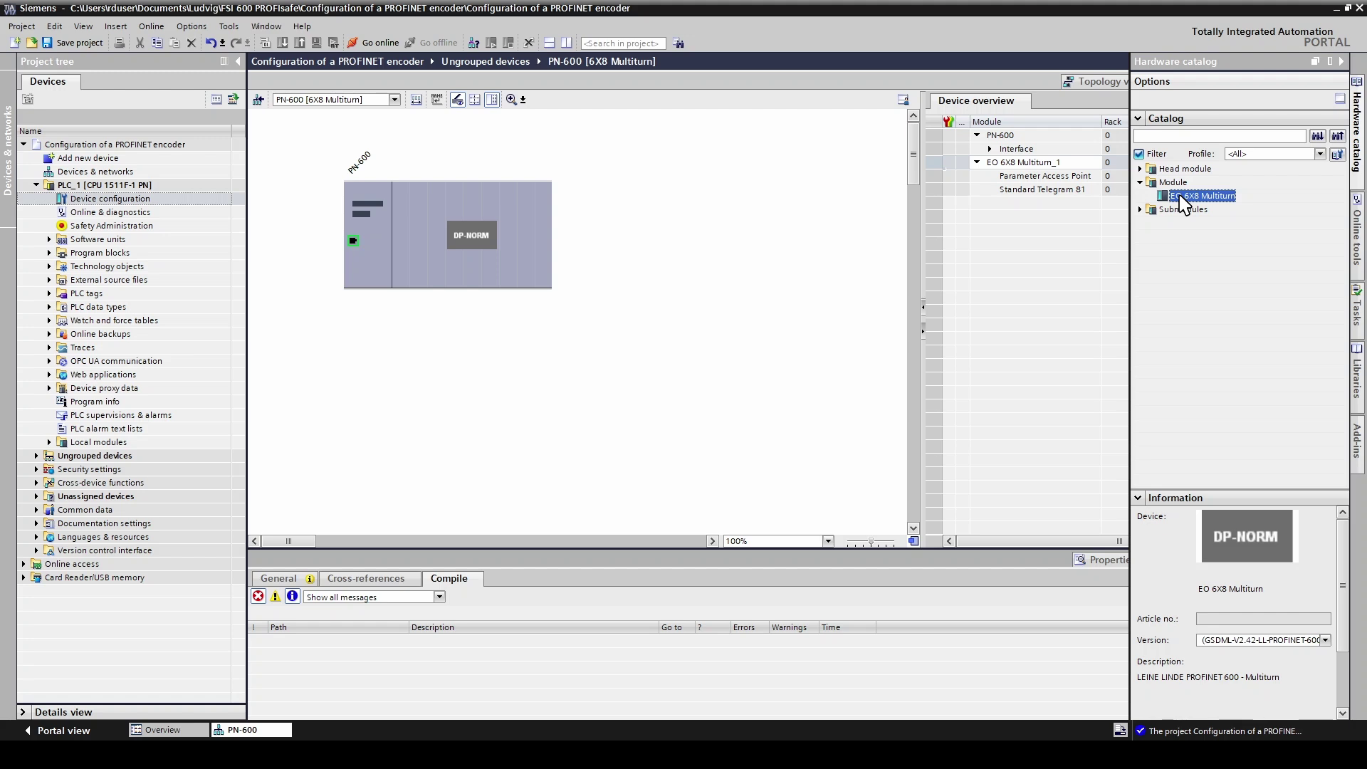
pyautogui.click(1139, 209)
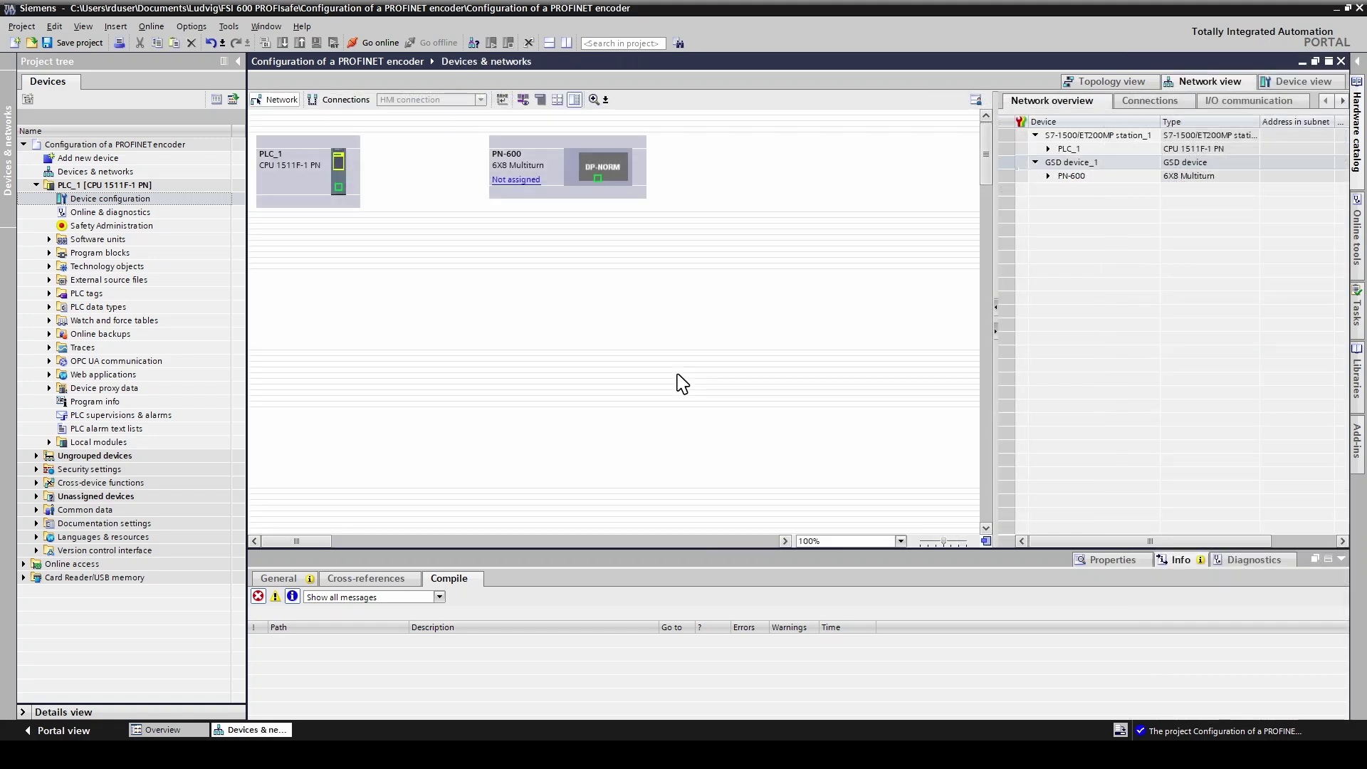
# Assign PN-600 to PLC_1.PROFINET interface_1 as its new IO controller.
pyautogui.rightClick(526, 181)
pyautogui.click(560, 198)
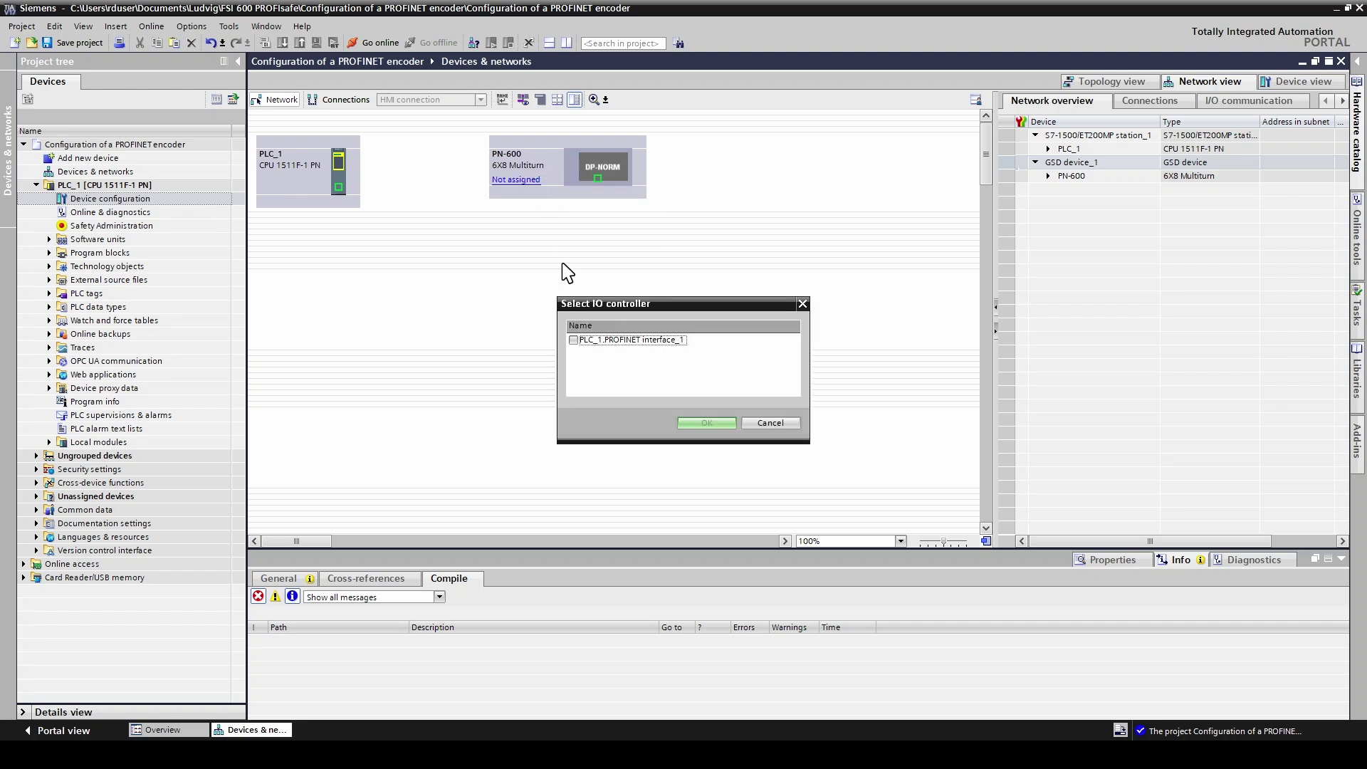
pyautogui.click(573, 341)
pyautogui.click(706, 423)
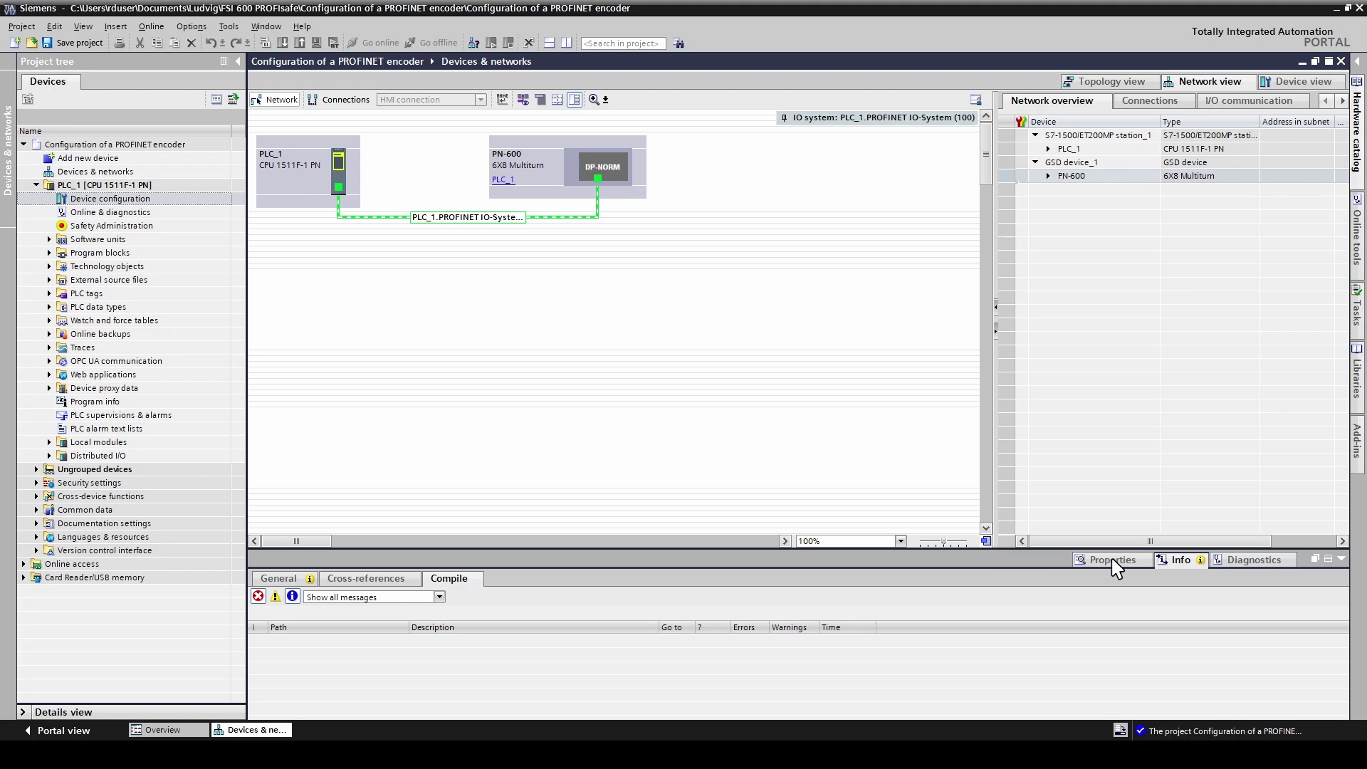
# Turn off automatic PROFINET device name generation for PN-600 and enter encoder1 as its name.
pyautogui.click(1112, 560)
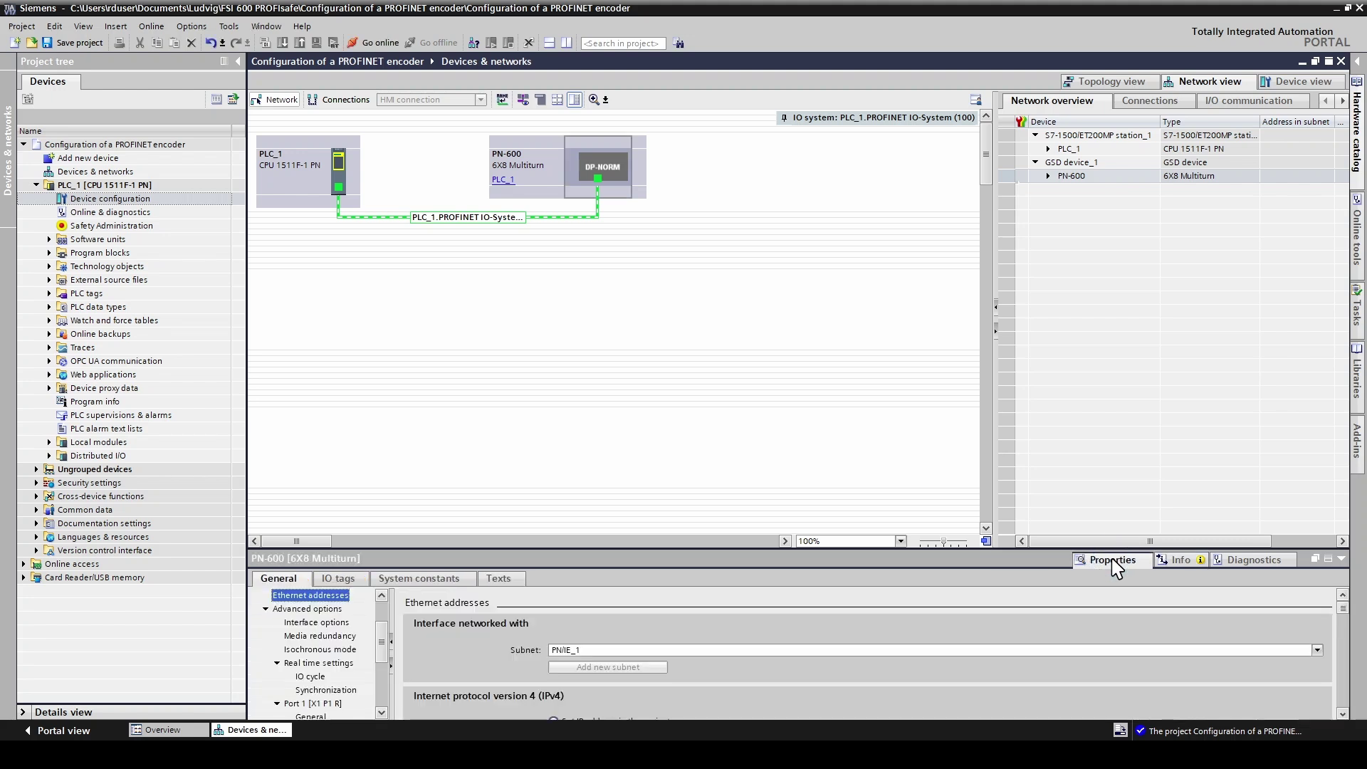
pyautogui.moveTo(750, 549); pyautogui.dragTo(749, 409)
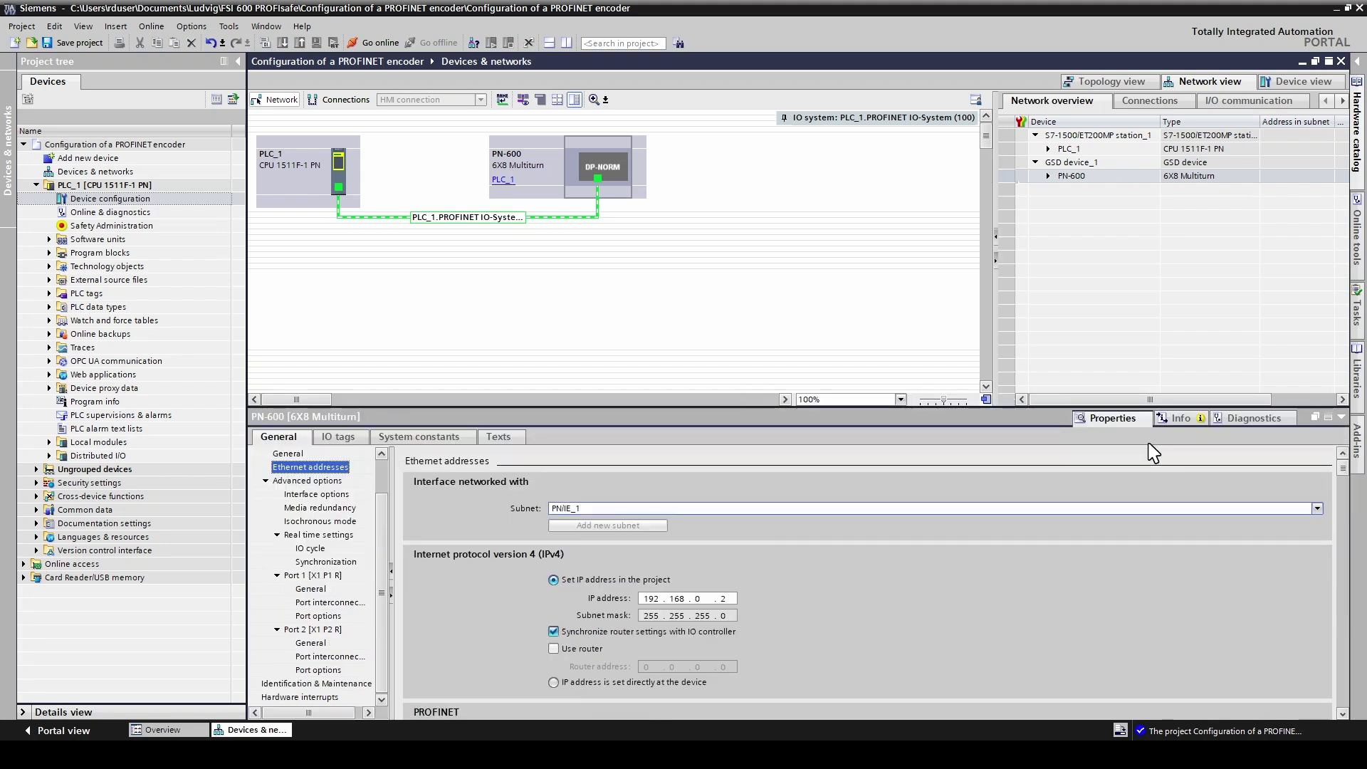
pyautogui.moveTo(1345, 474); pyautogui.dragTo(1345, 556)
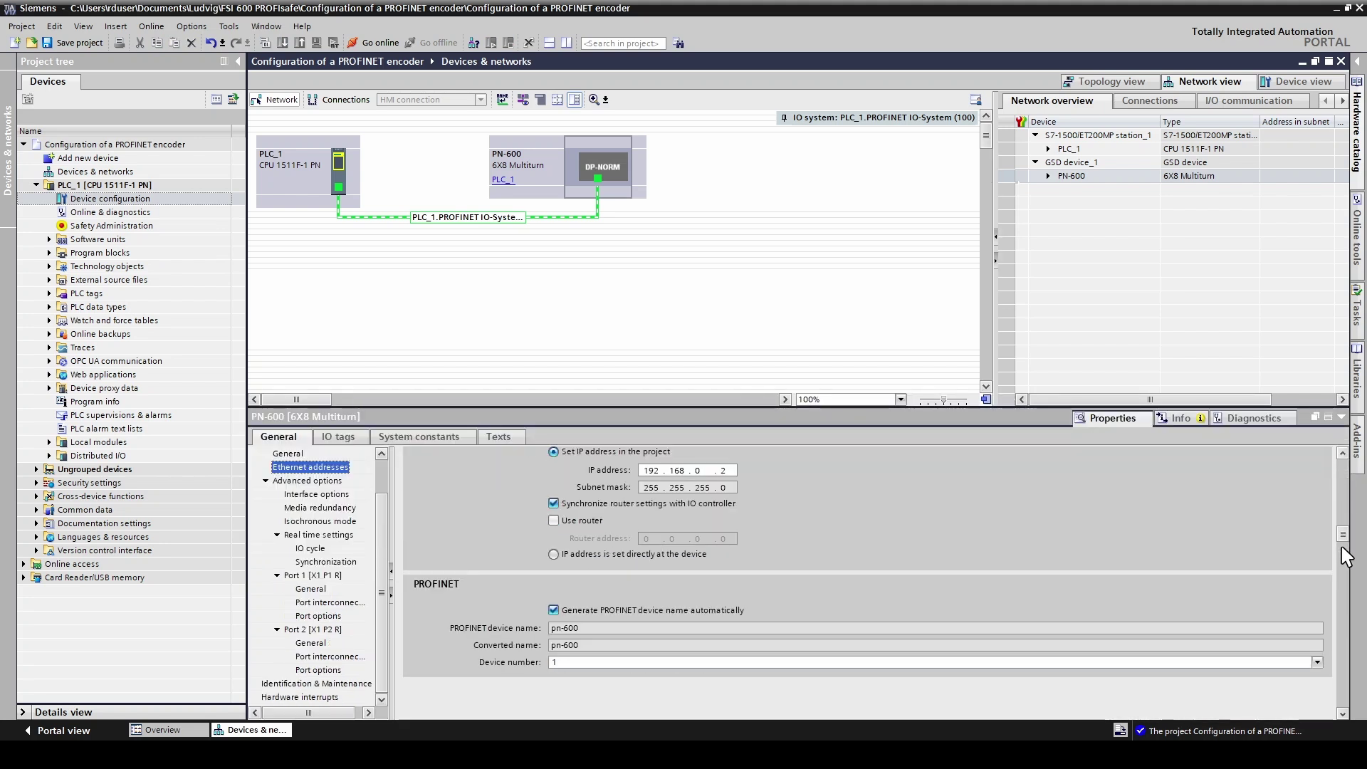
pyautogui.click(553, 610)
pyautogui.click(643, 627)
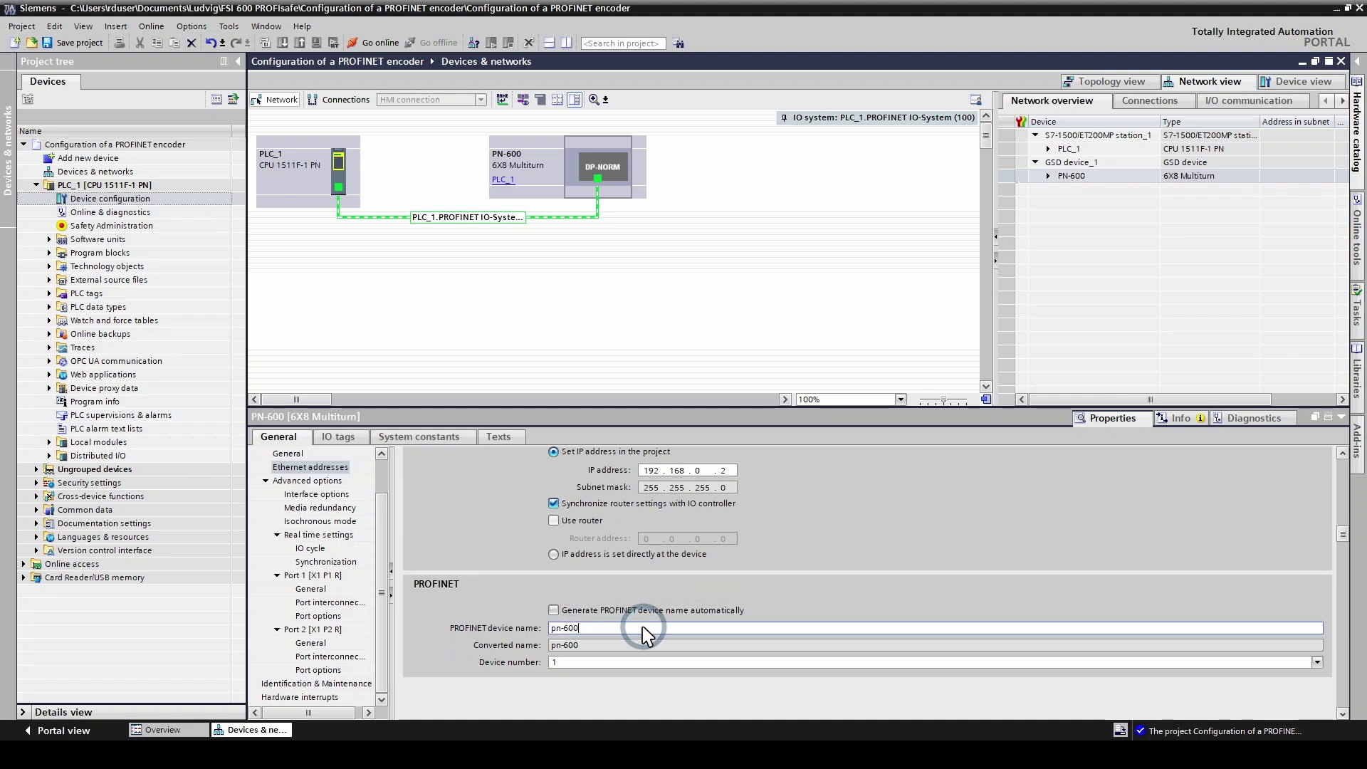
pyautogui.press('BackSpace')
pyautogui.press('BackSpace')
pyautogui.write('encoder1')
pyautogui.press('Return')
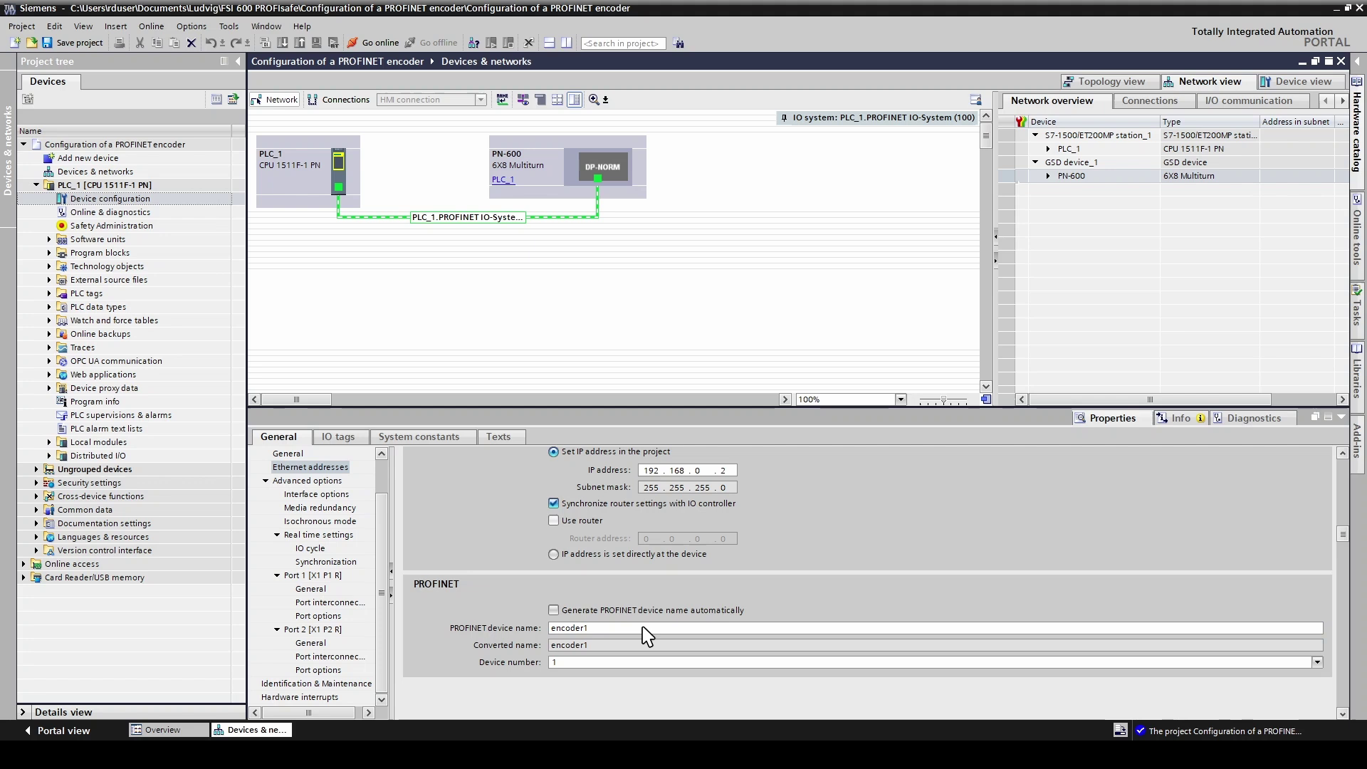
# Write the device name encoder1 to the ENCODERS device found on the network.
pyautogui.rightClick(610, 178)
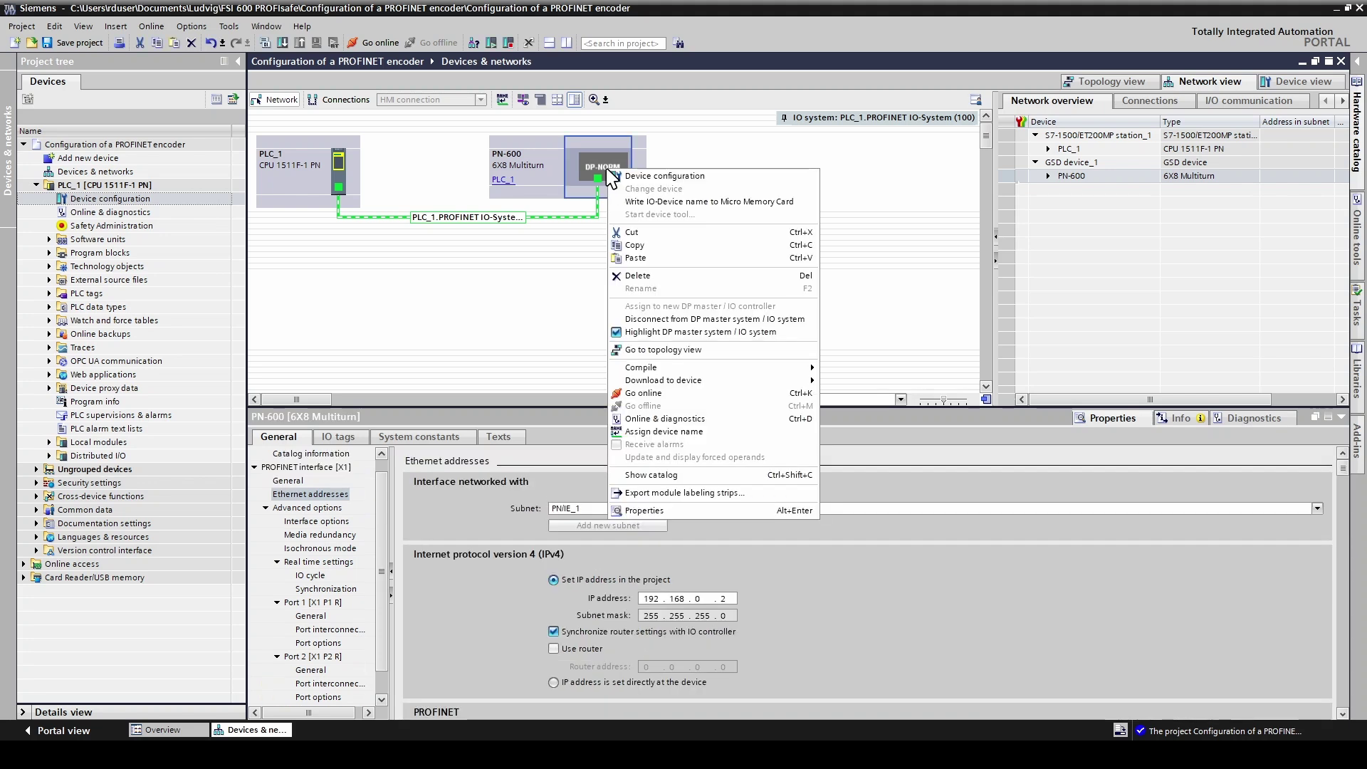
pyautogui.click(723, 442)
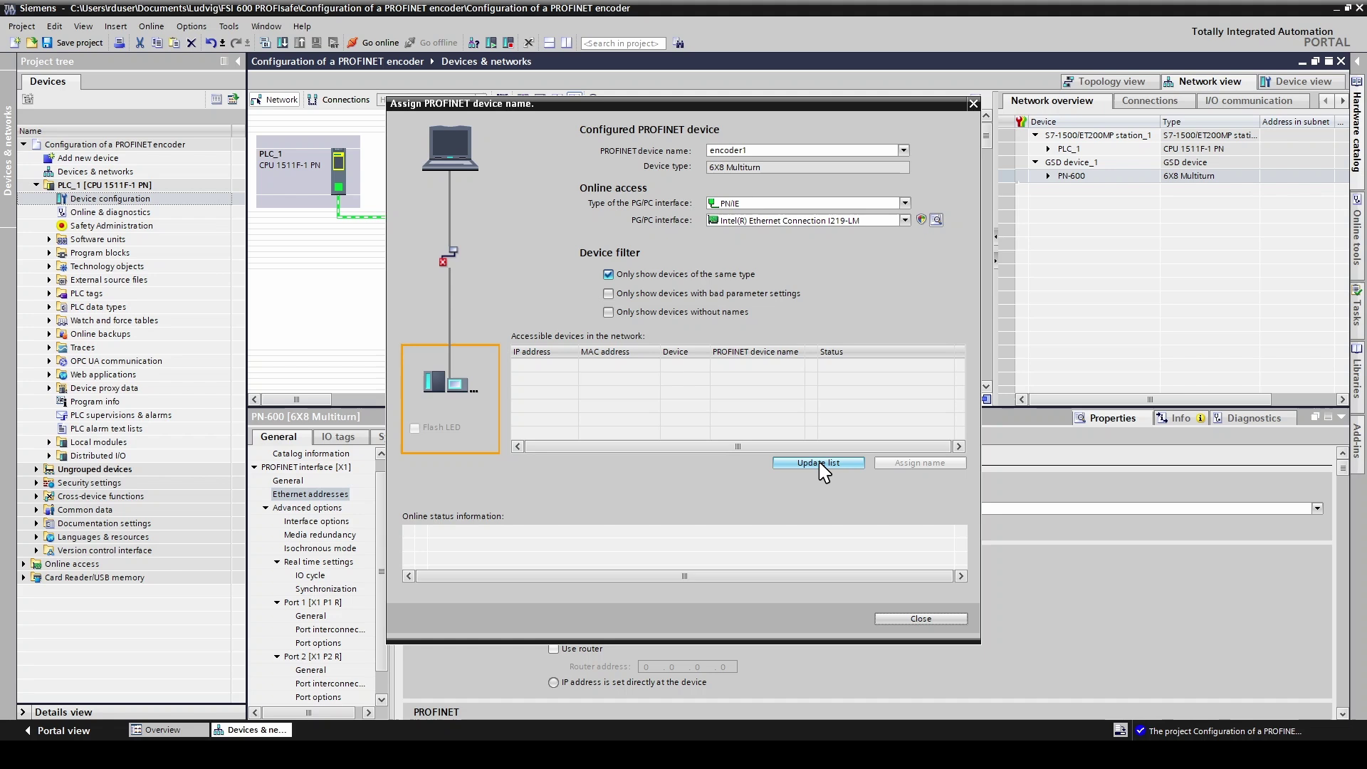
pyautogui.click(819, 463)
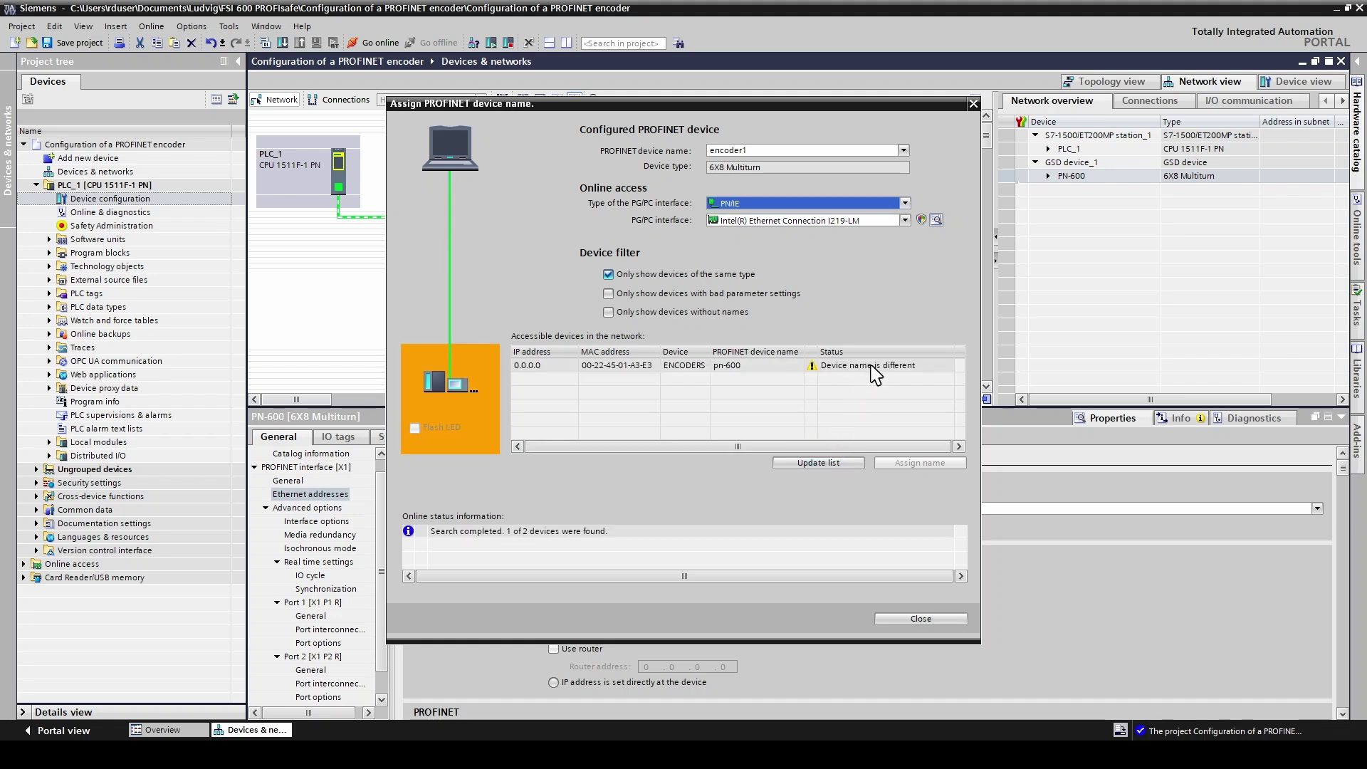
pyautogui.click(871, 366)
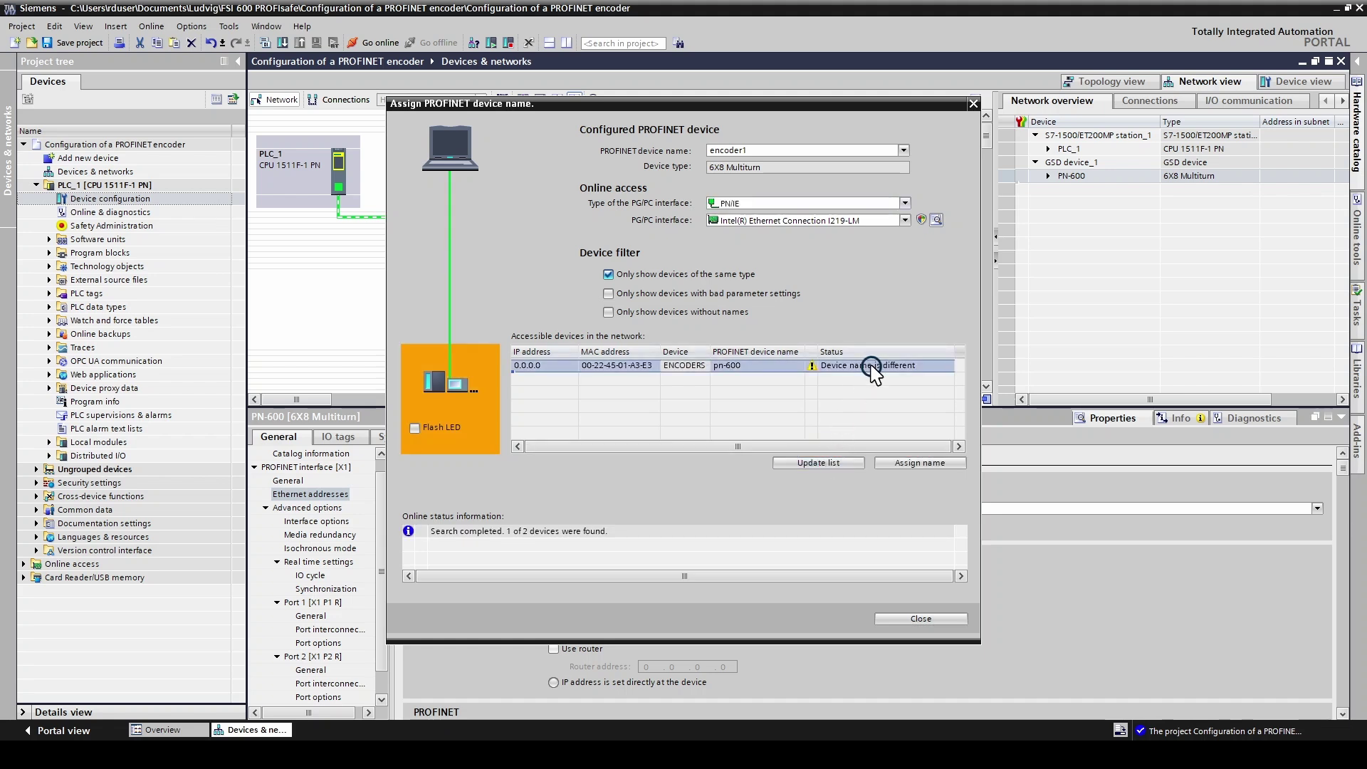
pyautogui.click(912, 465)
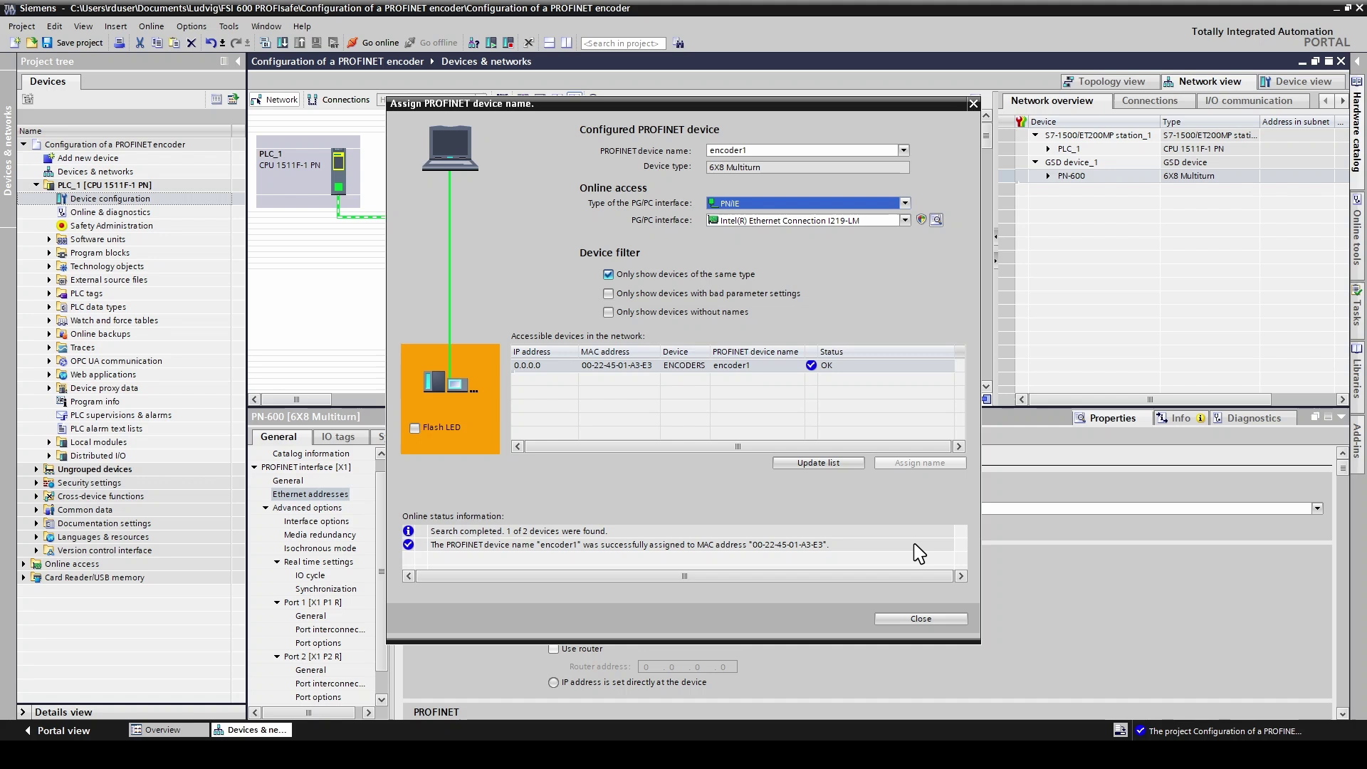
pyautogui.click(920, 619)
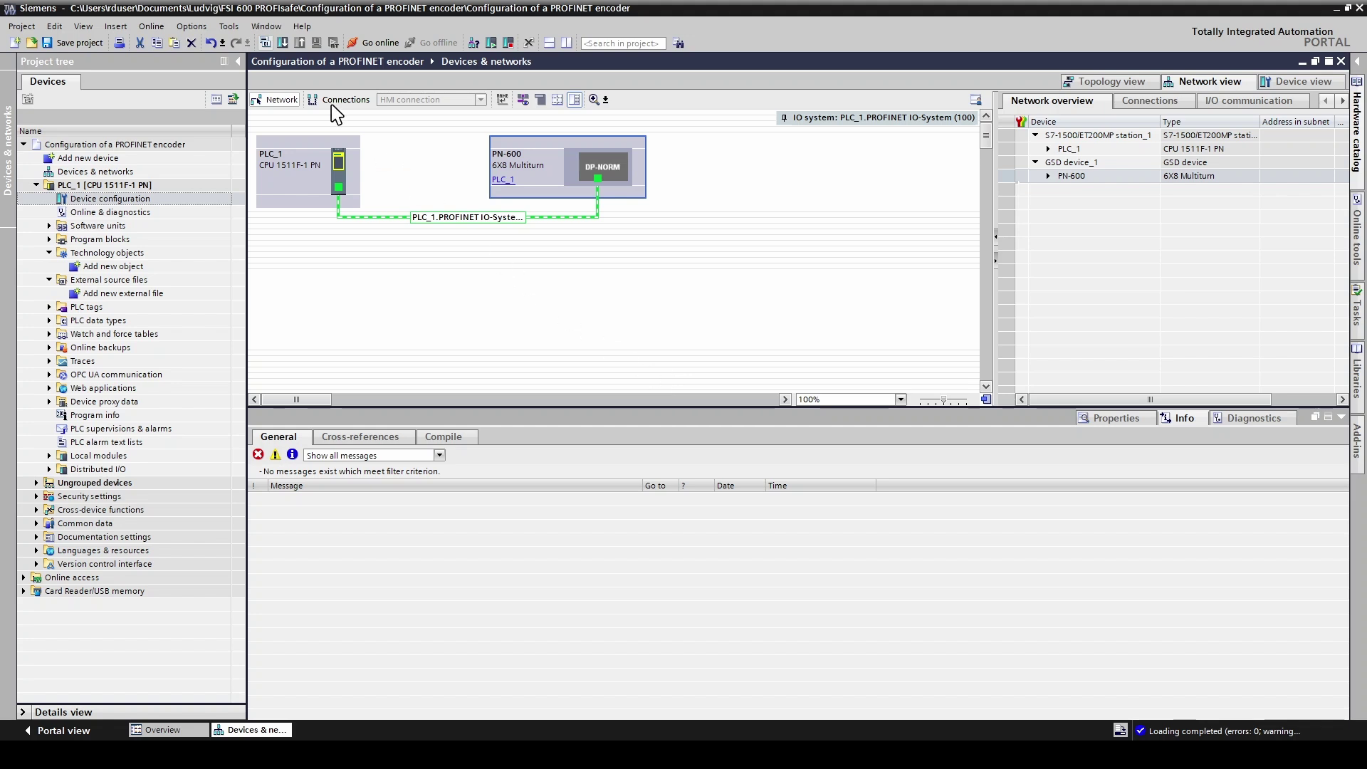
# Compile the project, then load the hardware configuration onto PLC_1 and finish.
pyautogui.click(264, 43)
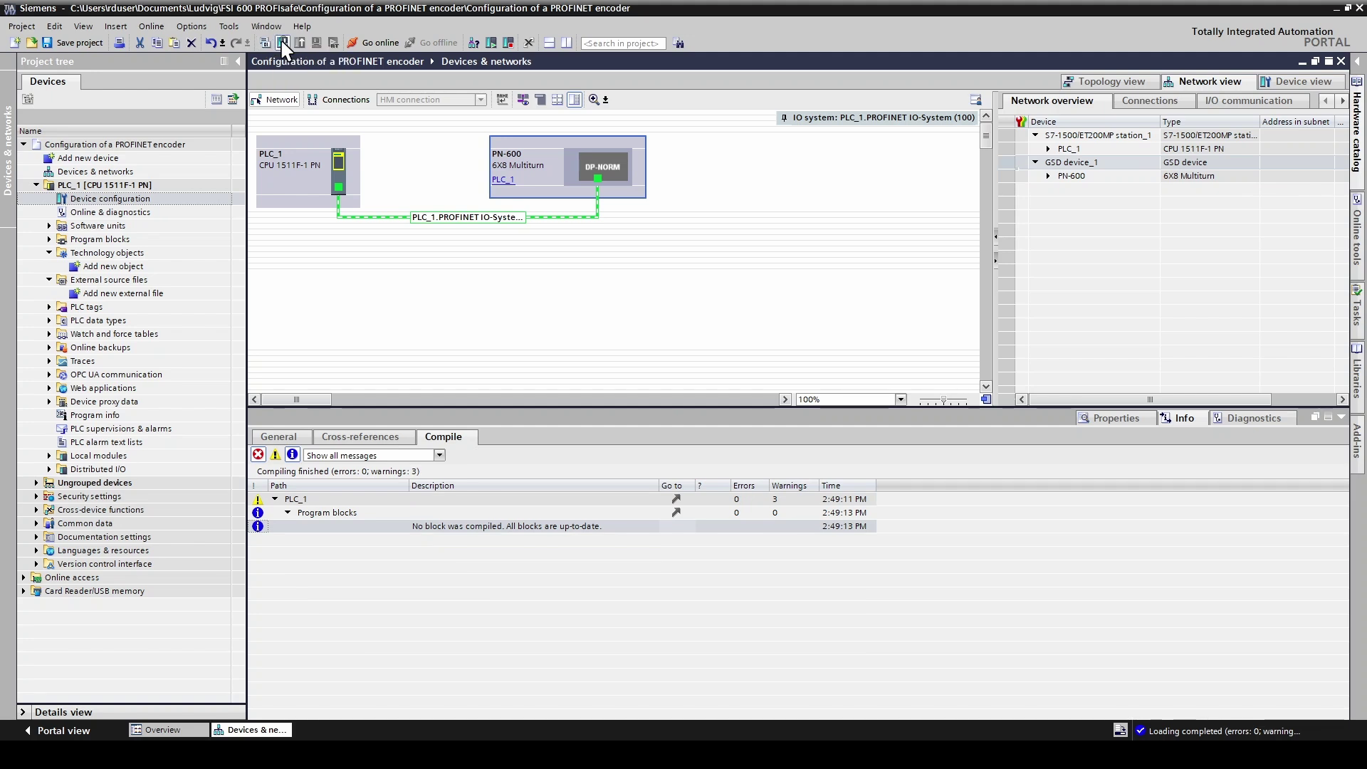
pyautogui.click(282, 43)
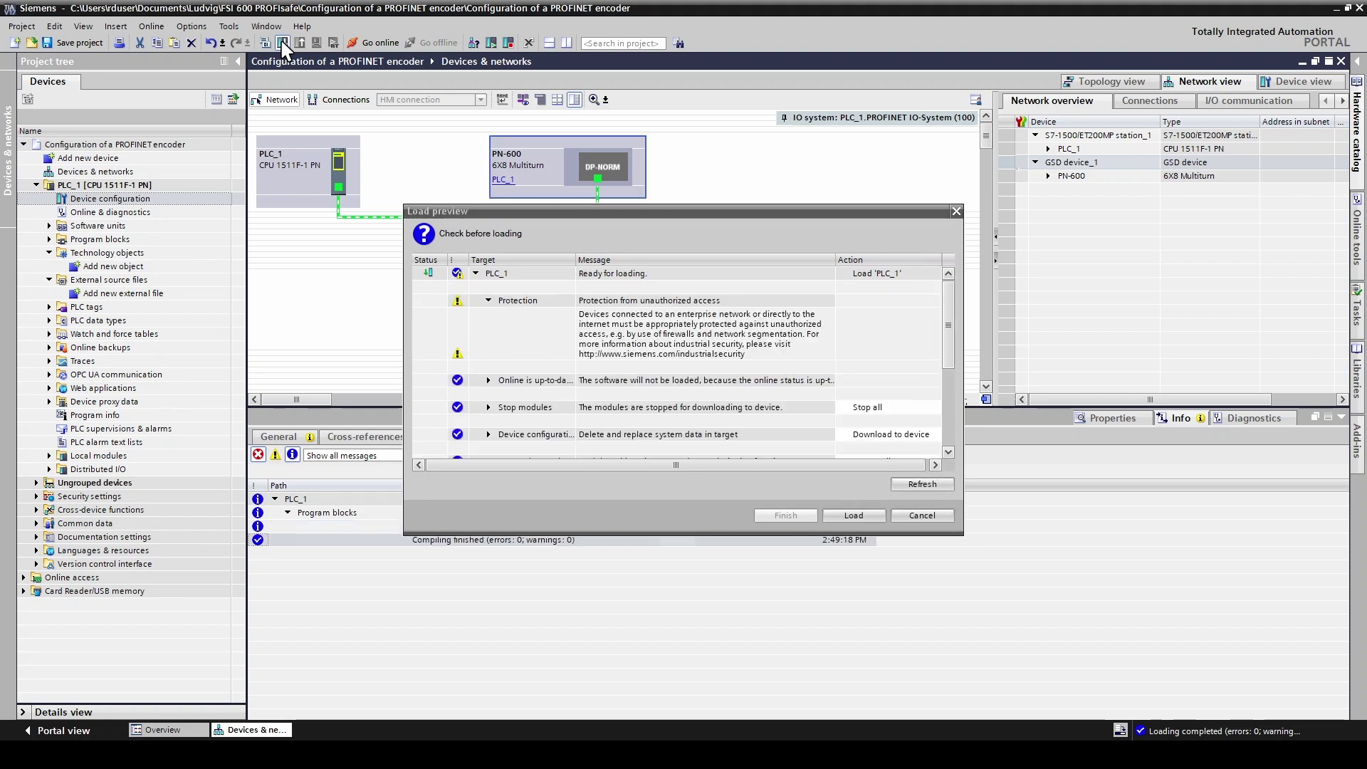
pyautogui.click(854, 516)
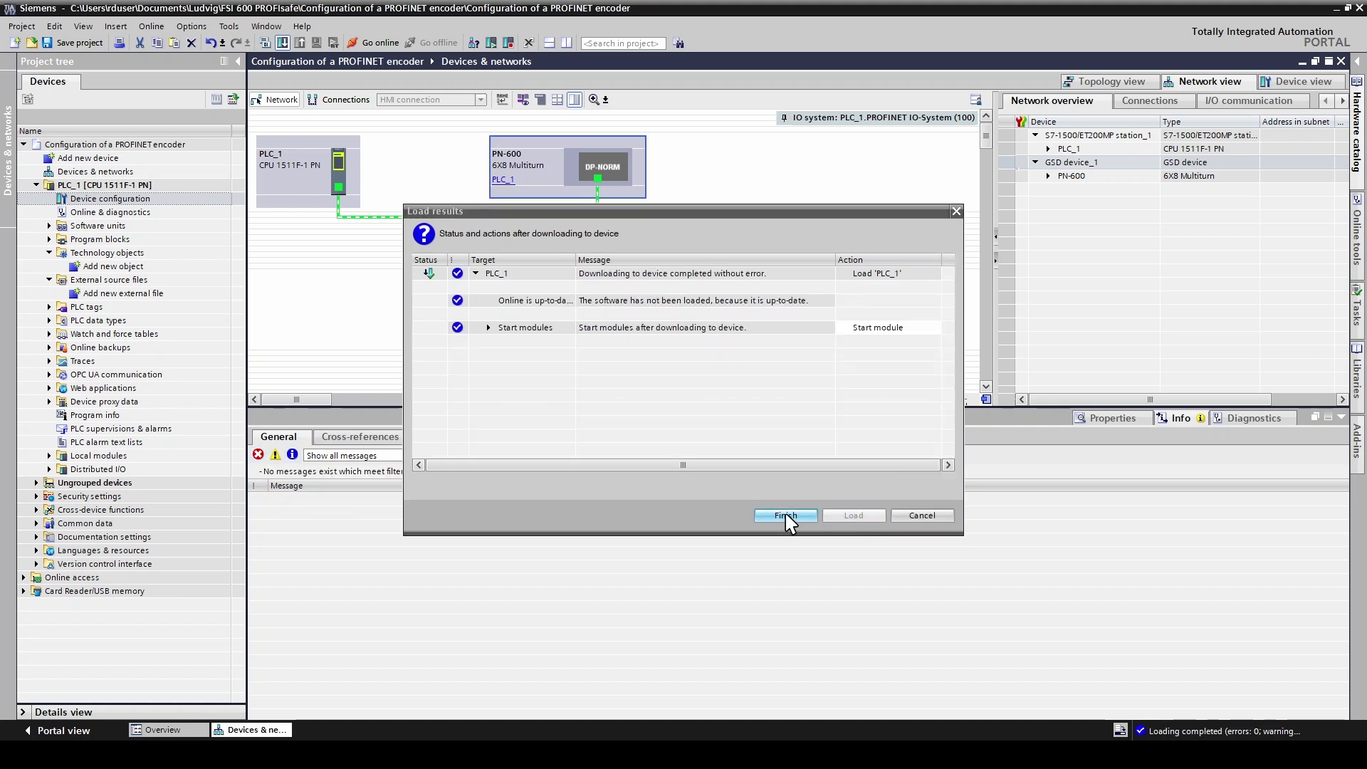
pyautogui.click(786, 515)
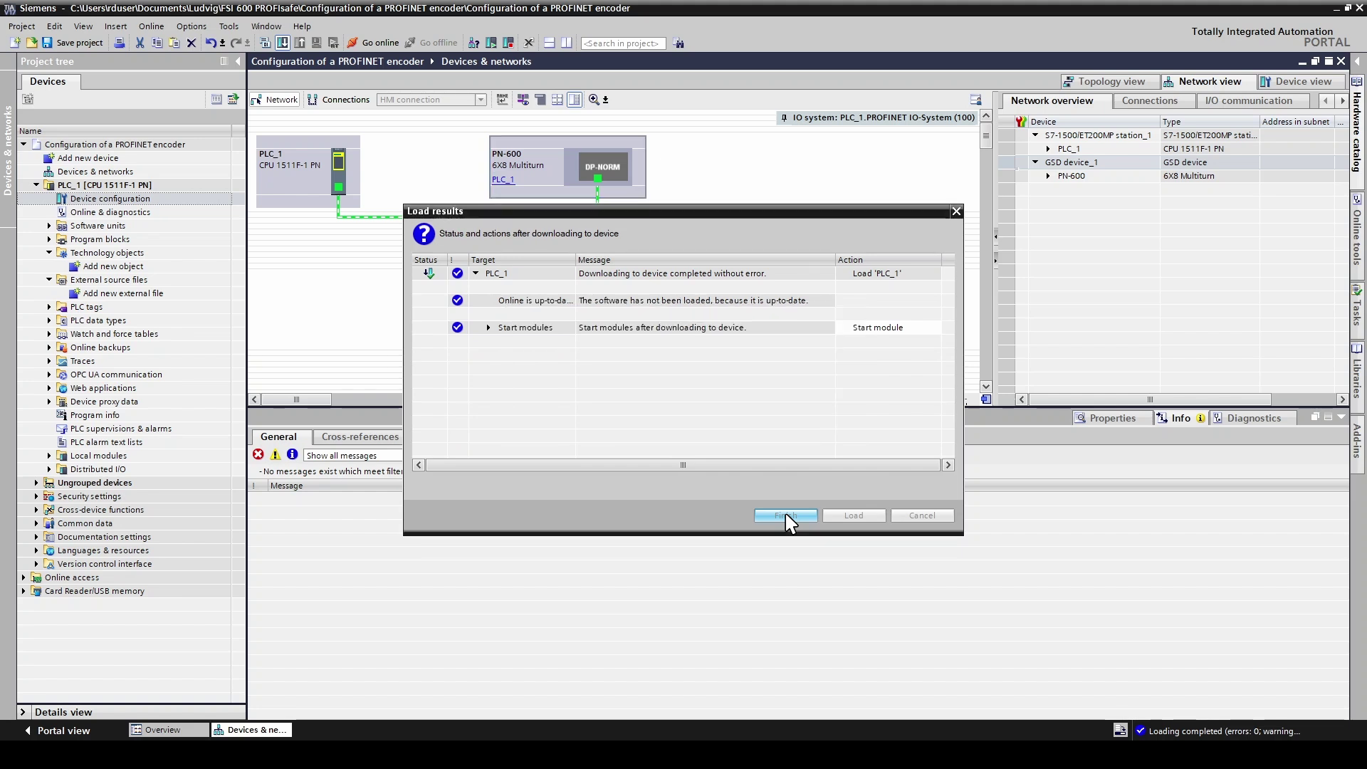